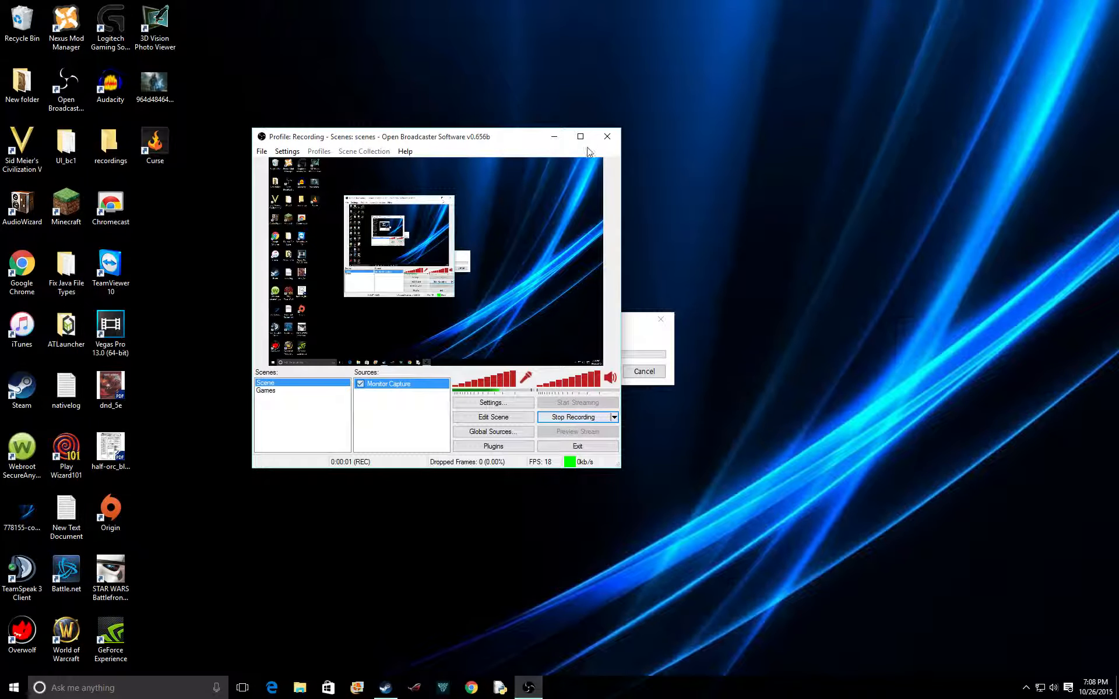
# Enlarge the OBS recorder window and its preview, then minimise it to clear the desktop.
pyautogui.moveTo(372, 128); pyautogui.dragTo(600, 130)
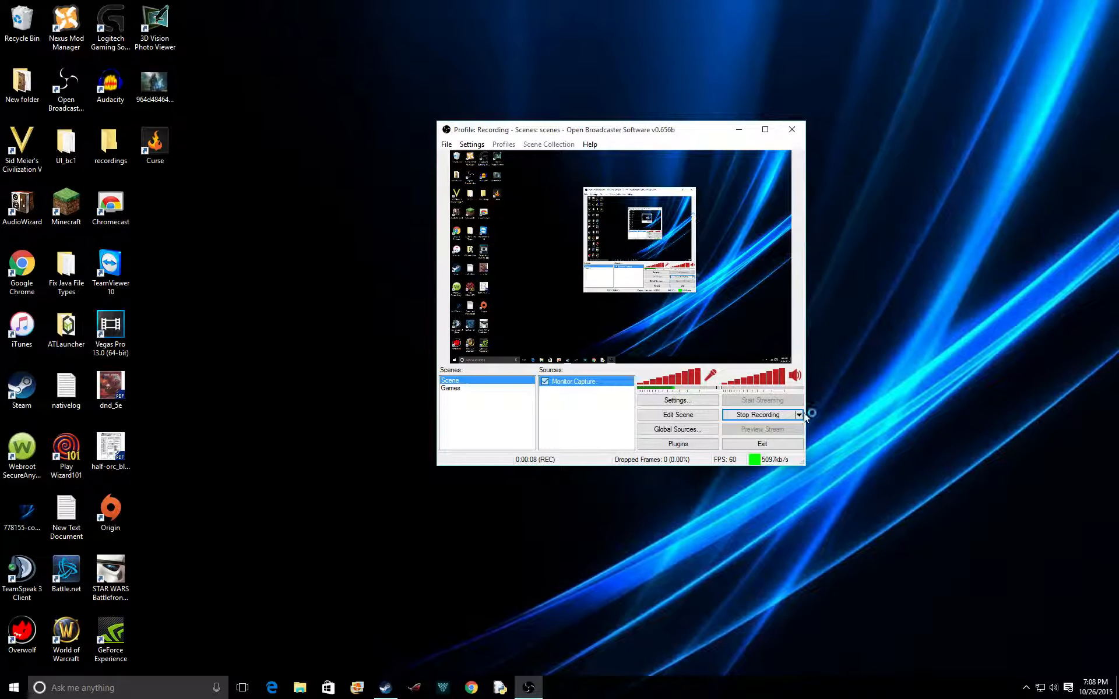
pyautogui.moveTo(799, 463); pyautogui.dragTo(861, 525)
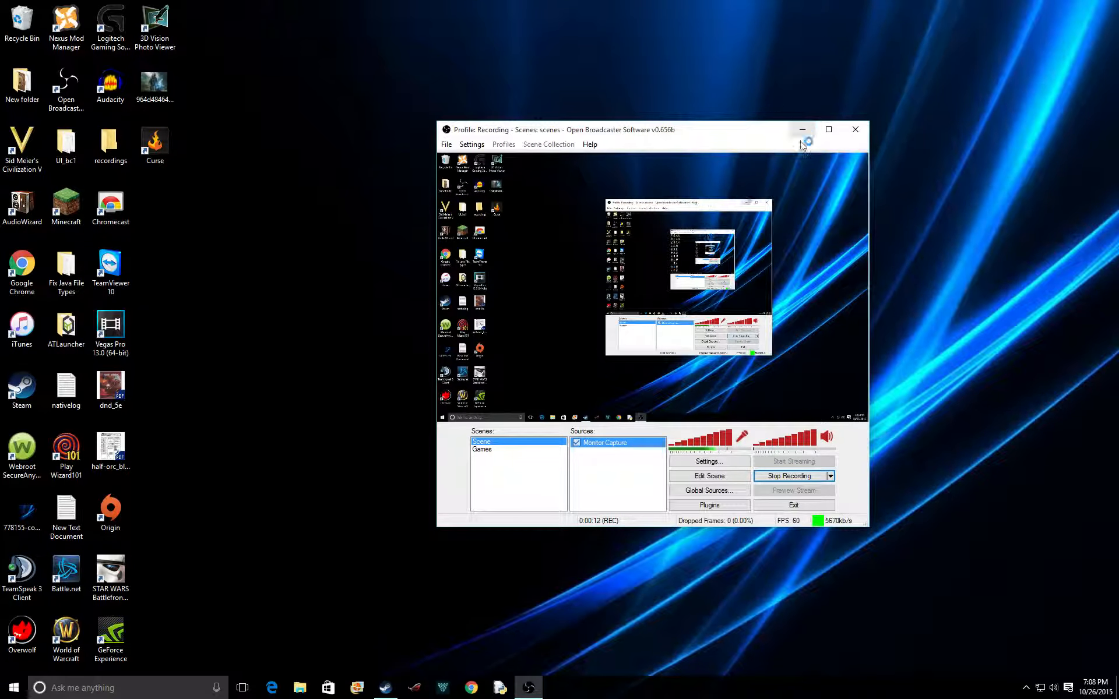
pyautogui.click(804, 129)
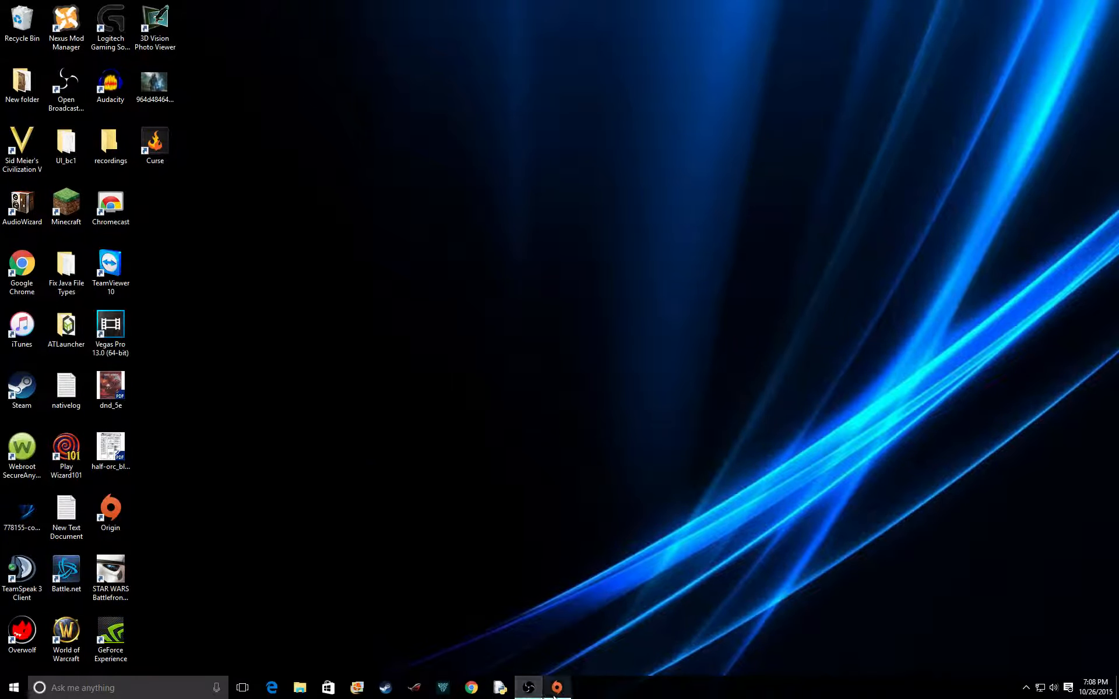
# Close the running Origin program from its taskbar icon's Close window option.
pyautogui.rightClick(557, 682)
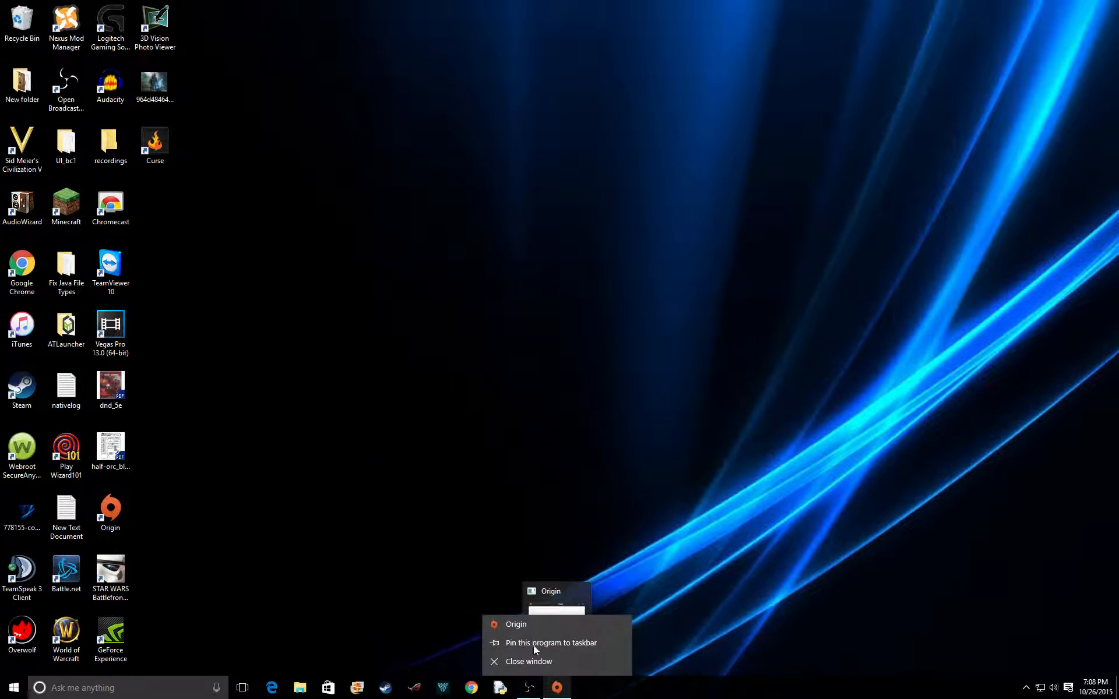
pyautogui.click(550, 662)
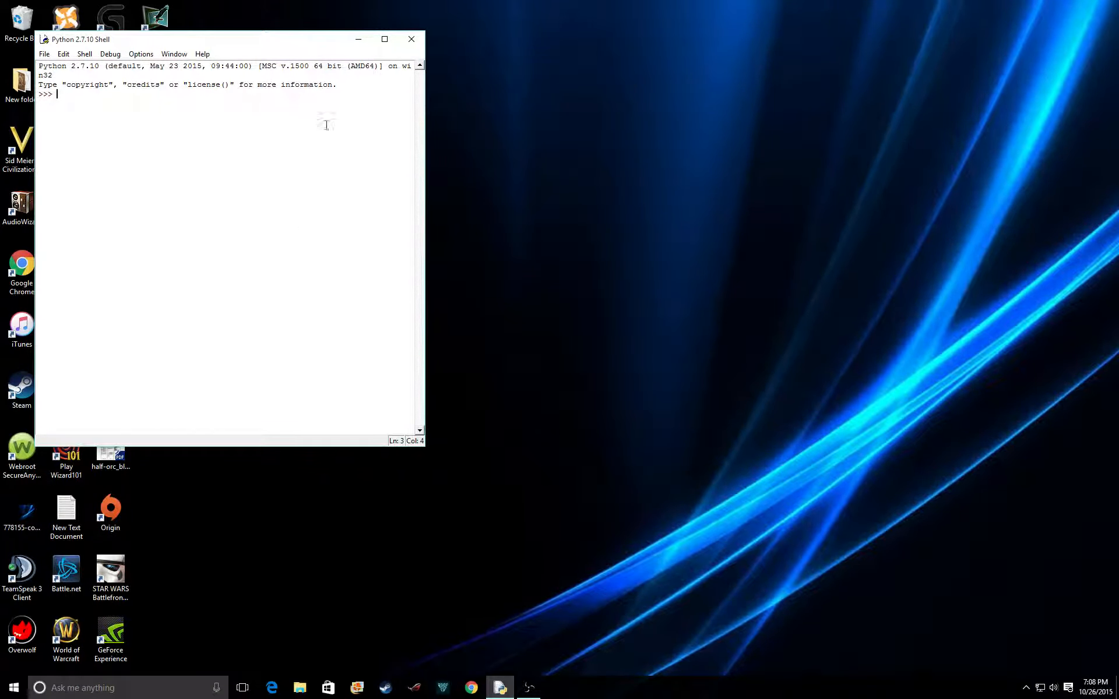
# Browse the Python Shell's File menu toward the Recent Files list.
pyautogui.click(144, 53)
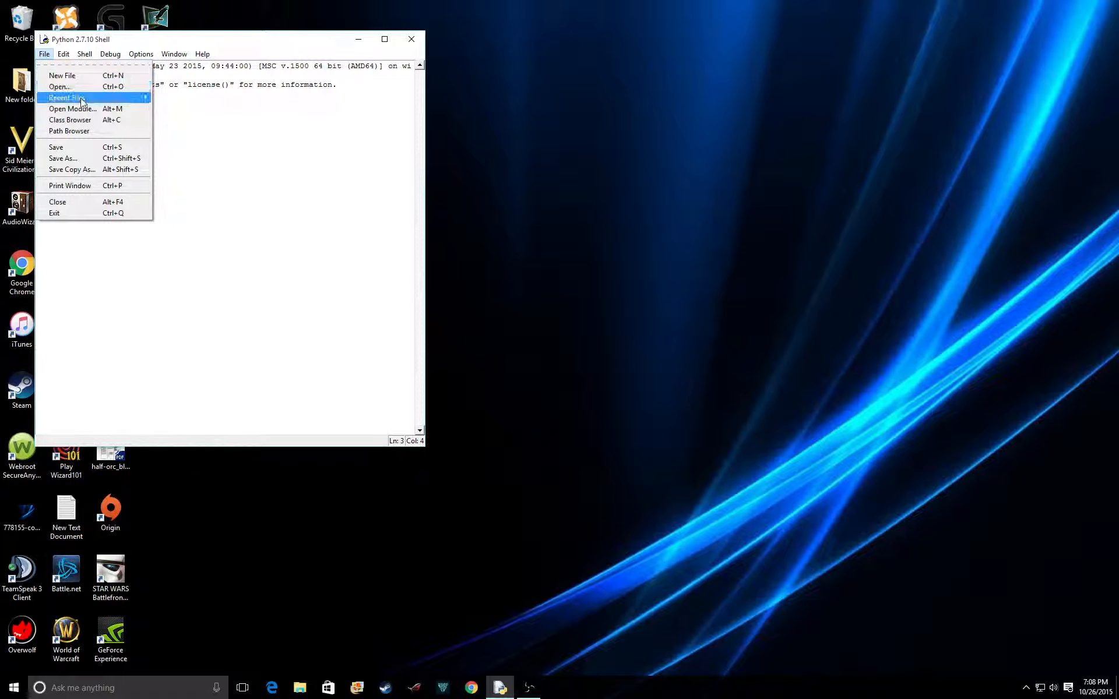
pyautogui.moveTo(68, 97)
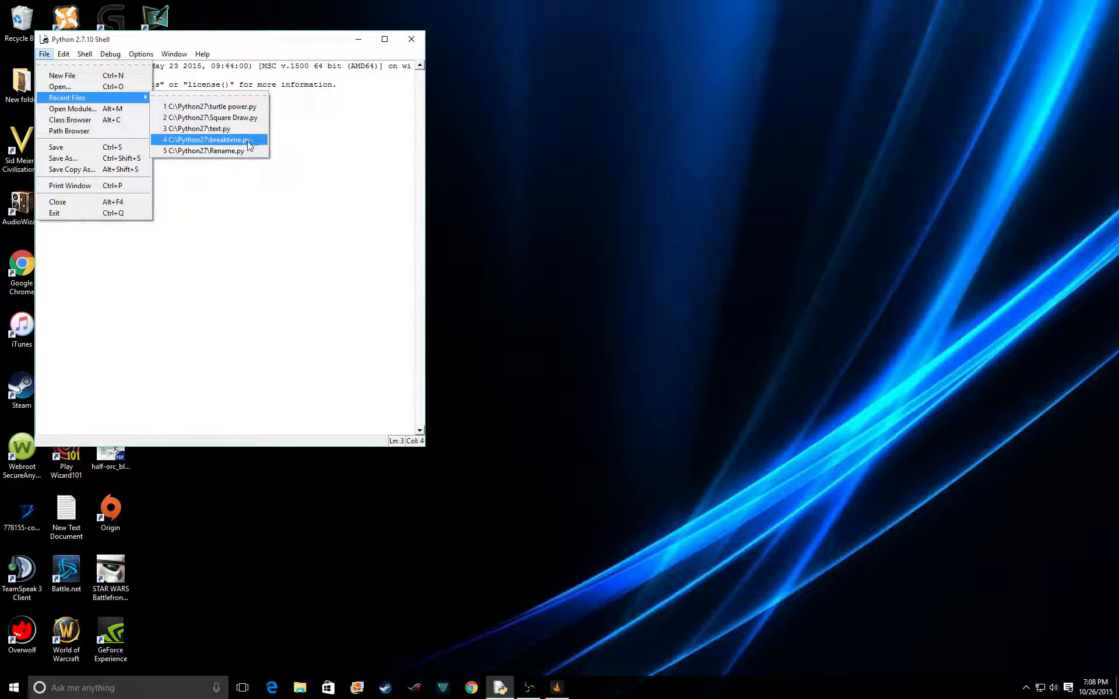
# Open breaktime.py from Recent Files and shorten time.sleep(7200) to time.sleep(5).
pyautogui.click(248, 140)
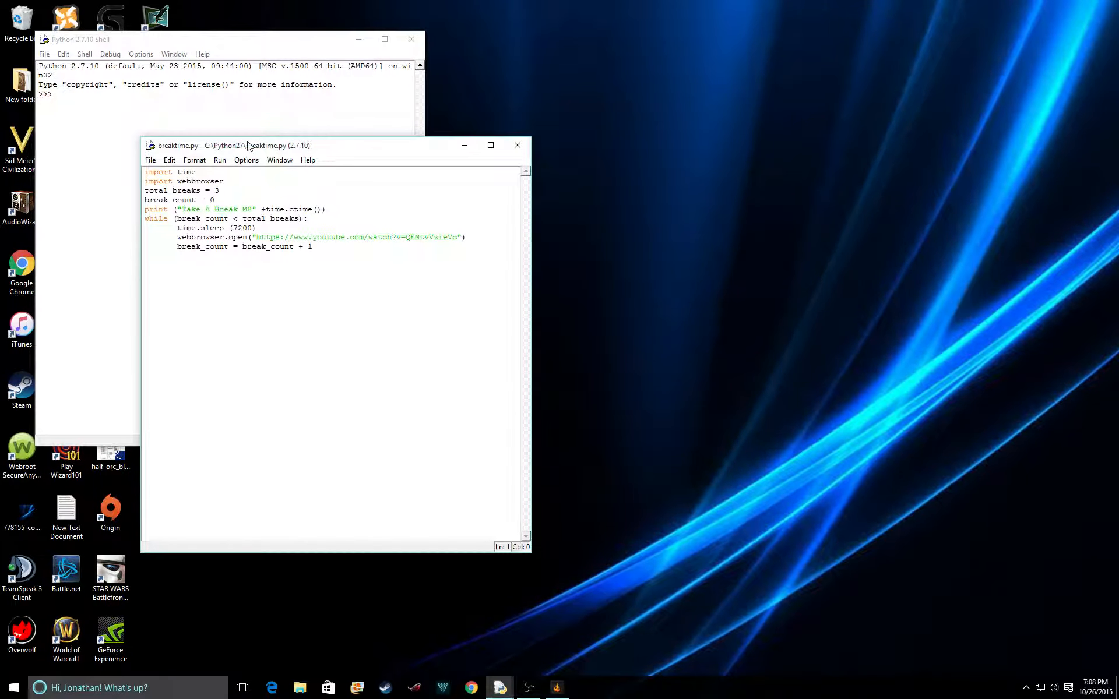
pyautogui.moveTo(248, 146); pyautogui.dragTo(501, 152)
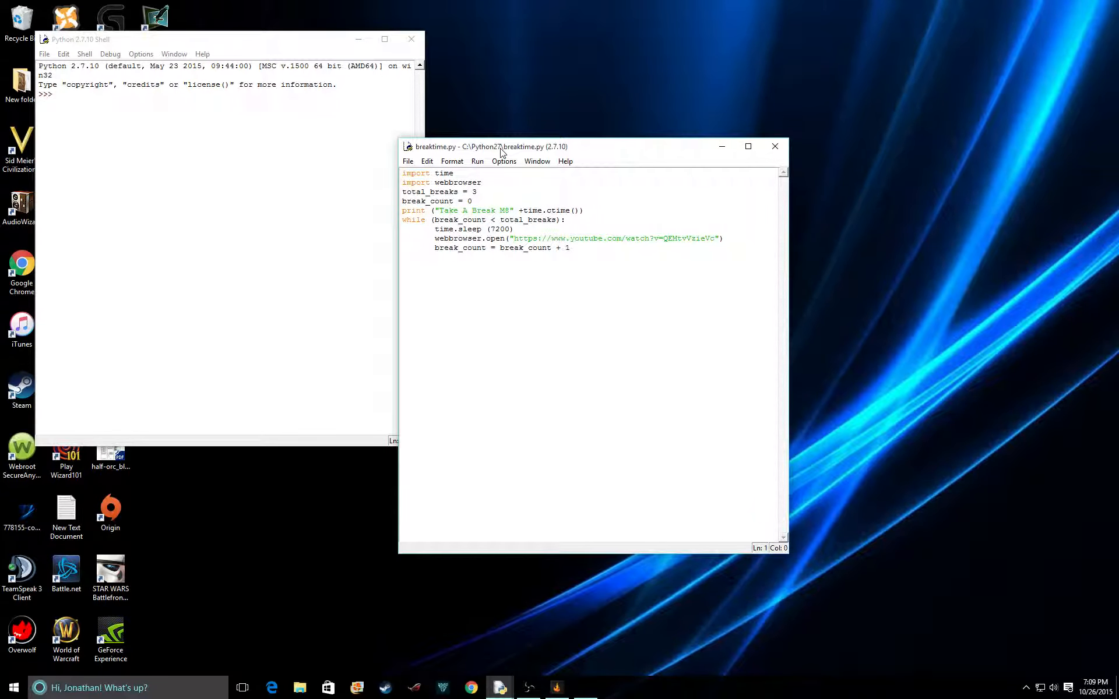
pyautogui.click(513, 229)
pyautogui.press('Left')
pyautogui.press('BackSpace')
pyautogui.press('BackSpace')
pyautogui.press('BackSpace')
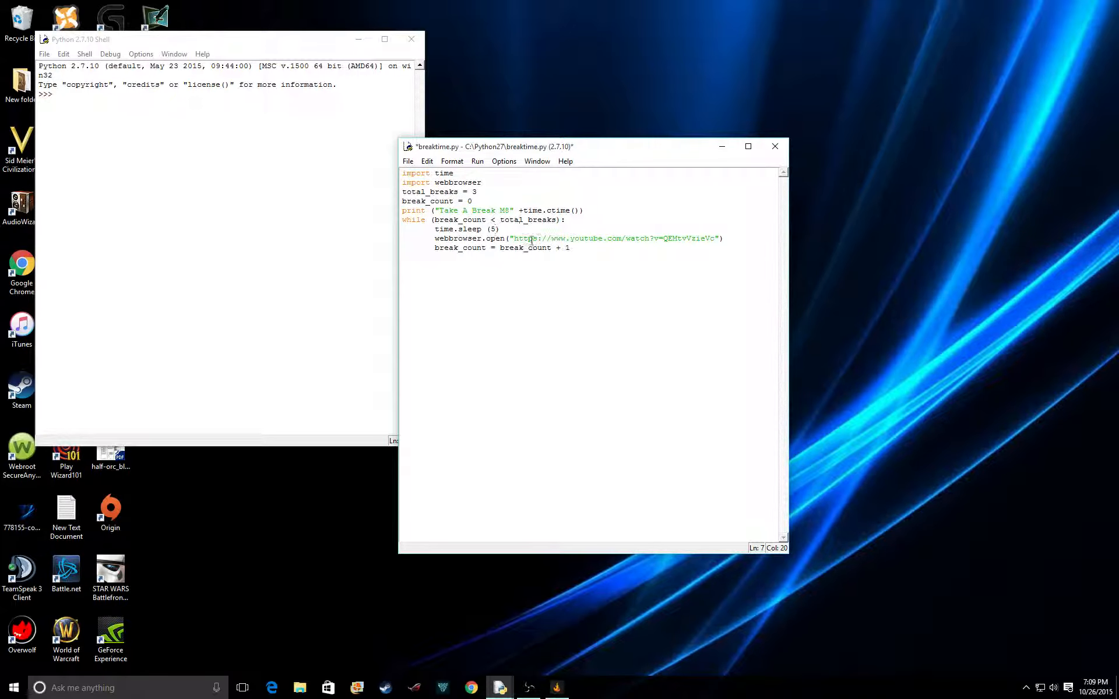
# Run breaktime.py with F5, agreeing to save it first, so it opens the YouTube video.
pyautogui.press('F5')
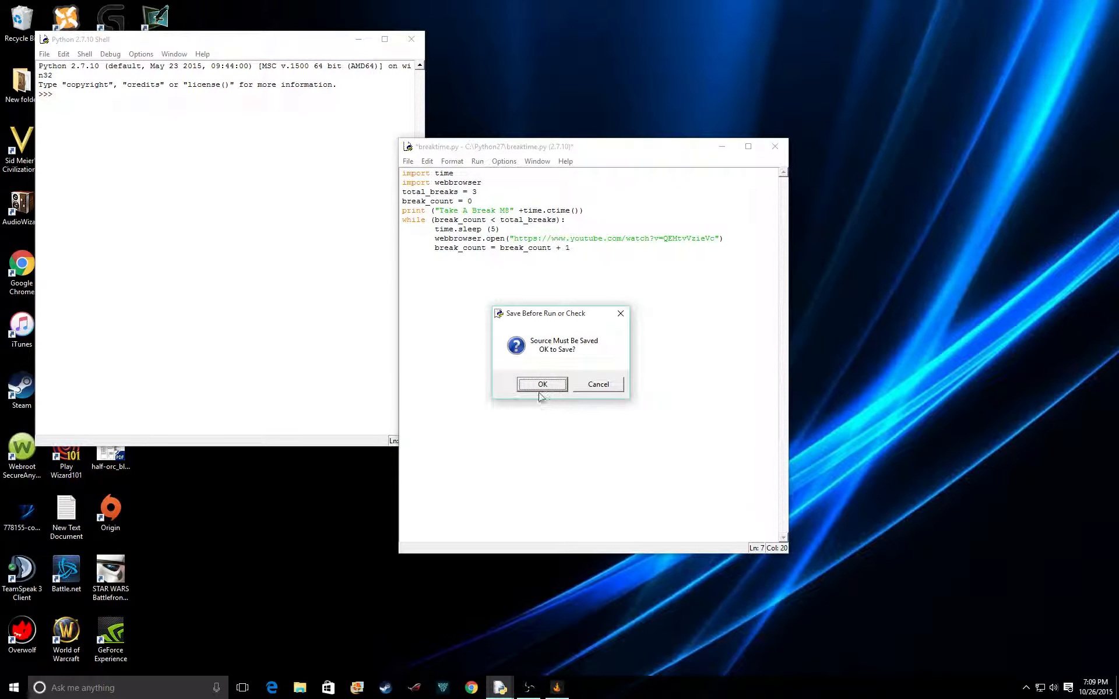
pyautogui.click(537, 385)
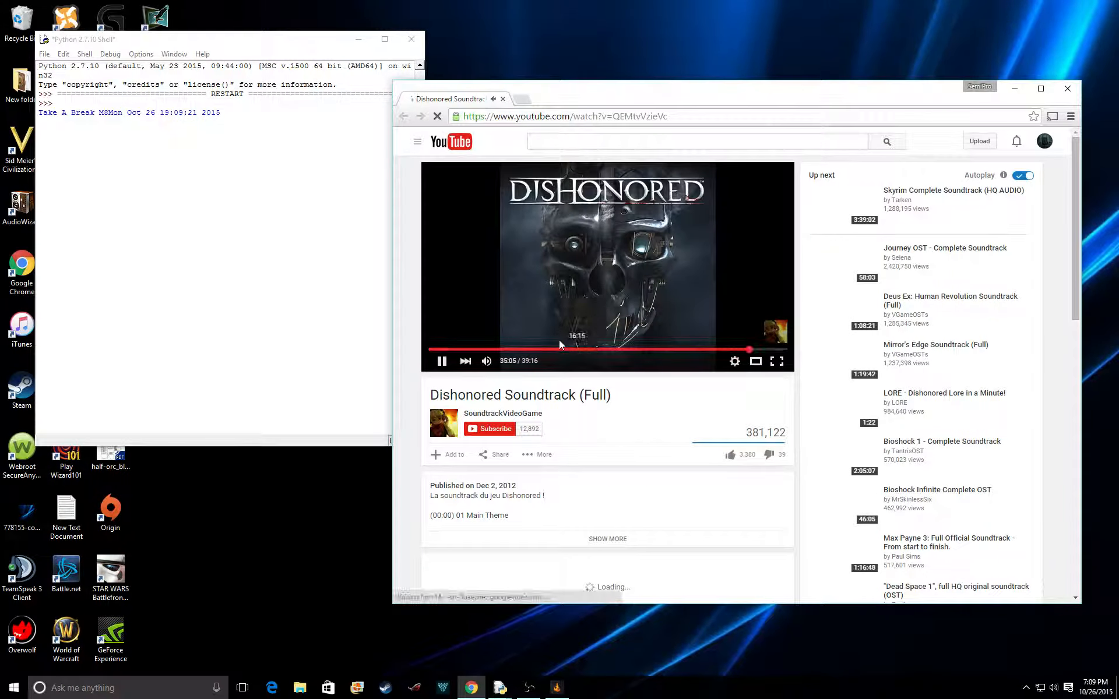
# Pause the Dishonored soundtrack video and close all three YouTube tabs, exiting Chrome.
pyautogui.click(530, 350)
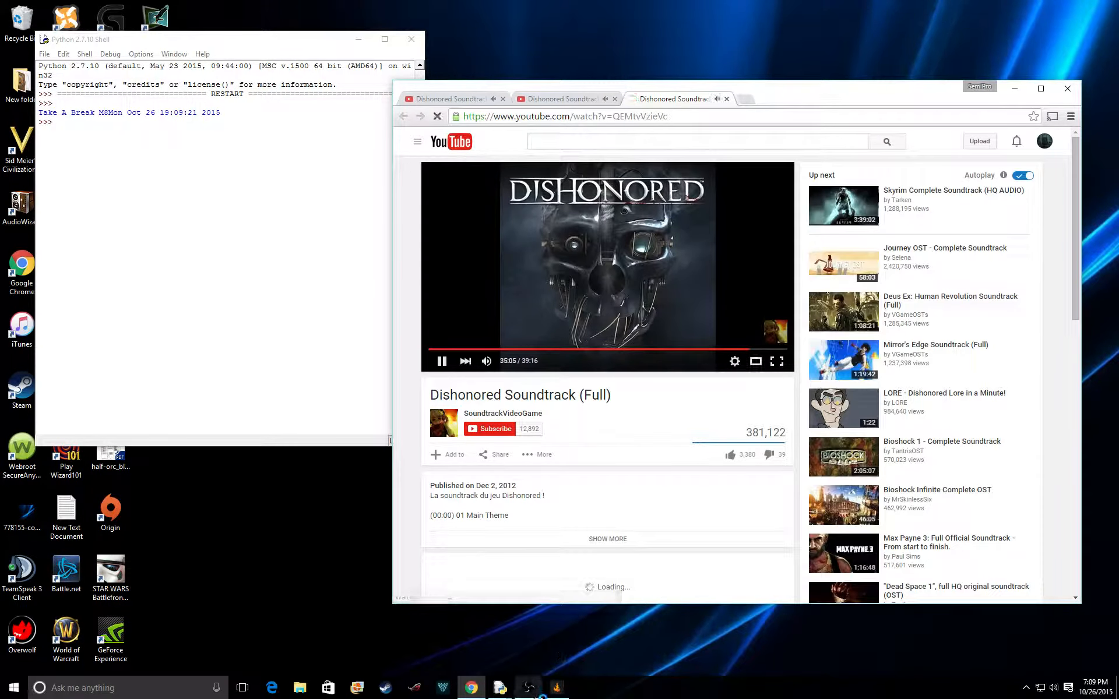
pyautogui.press('space')
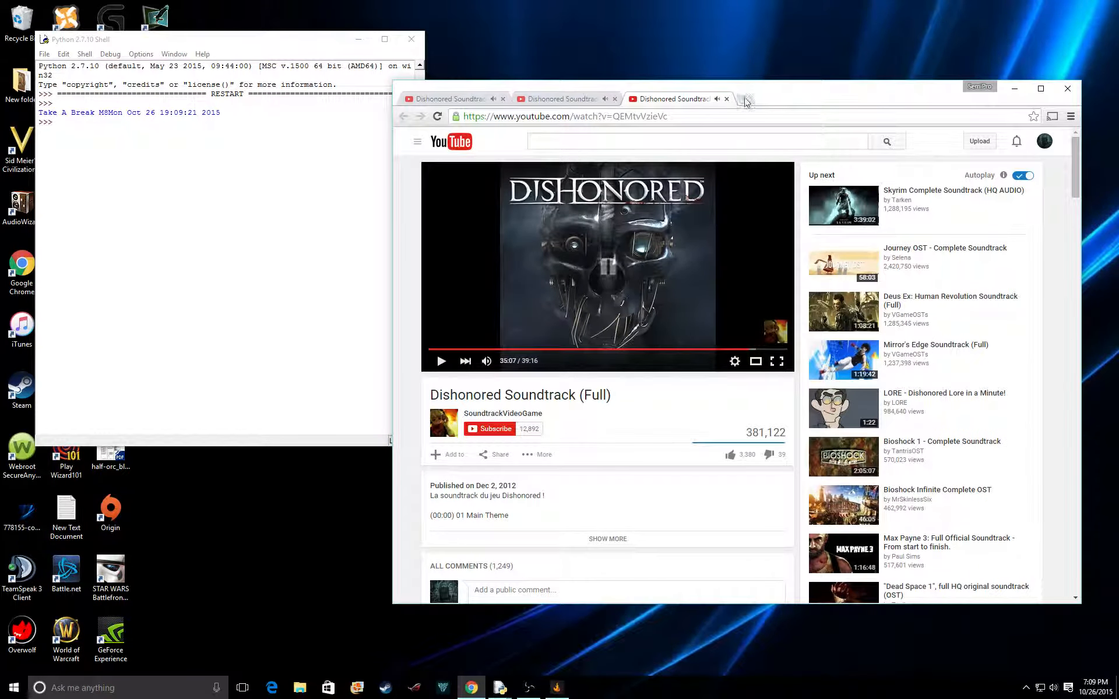
pyautogui.click(726, 98)
pyautogui.click(615, 99)
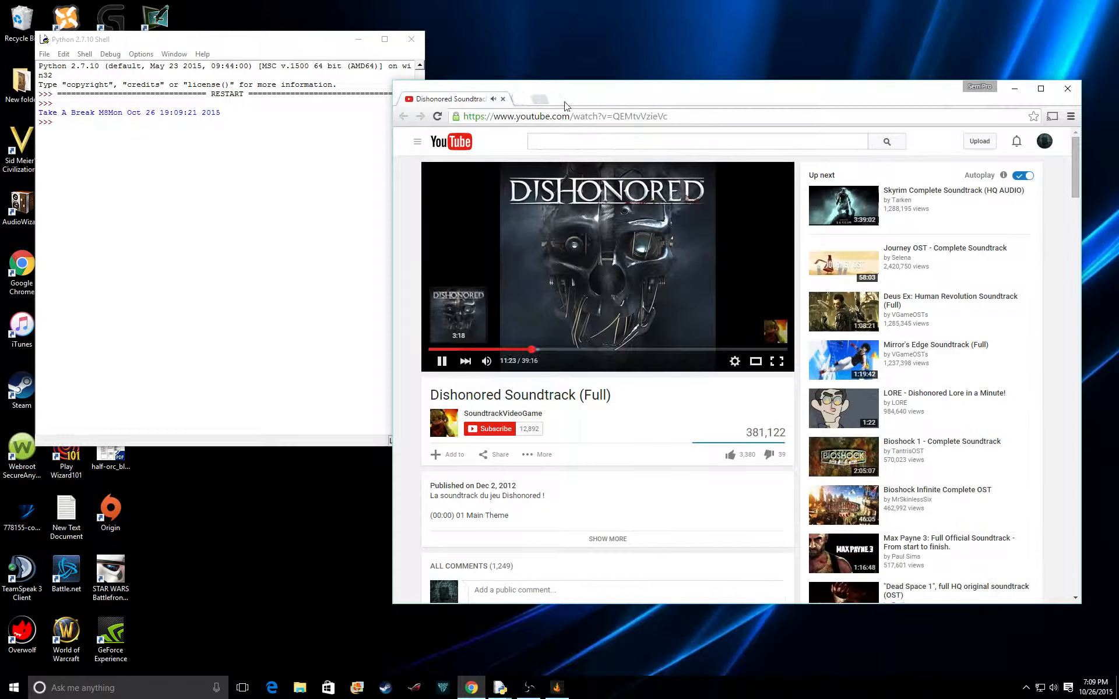
pyautogui.click(504, 99)
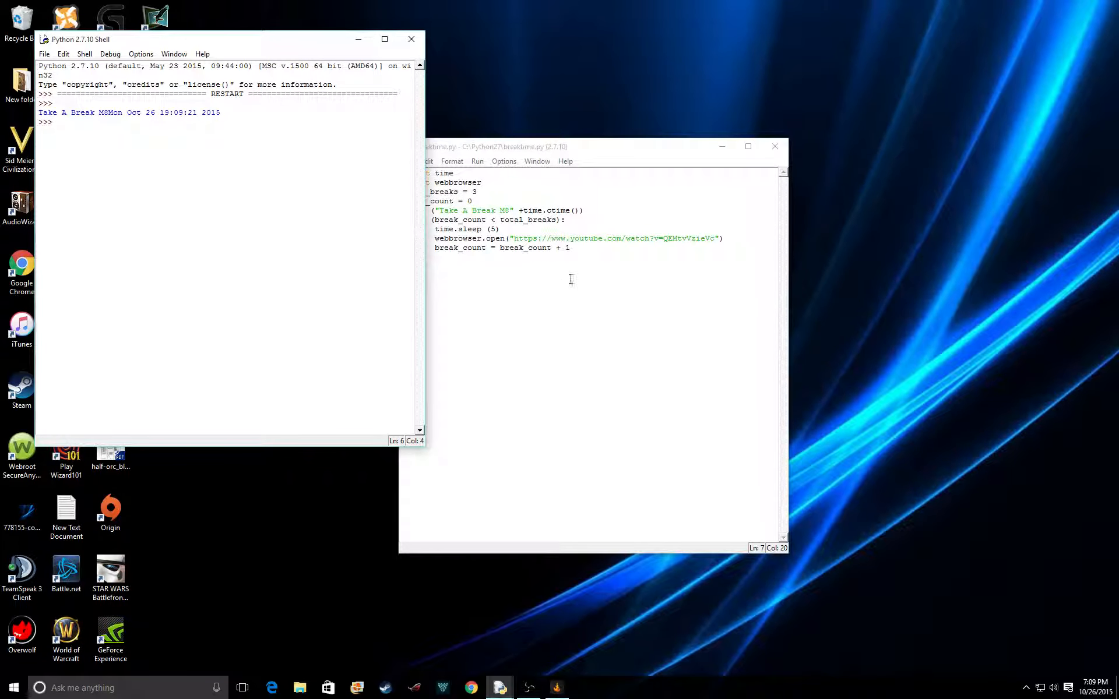
# Close breaktime.py, then open turtle power.py from Recent Files and close it again.
pyautogui.click(775, 146)
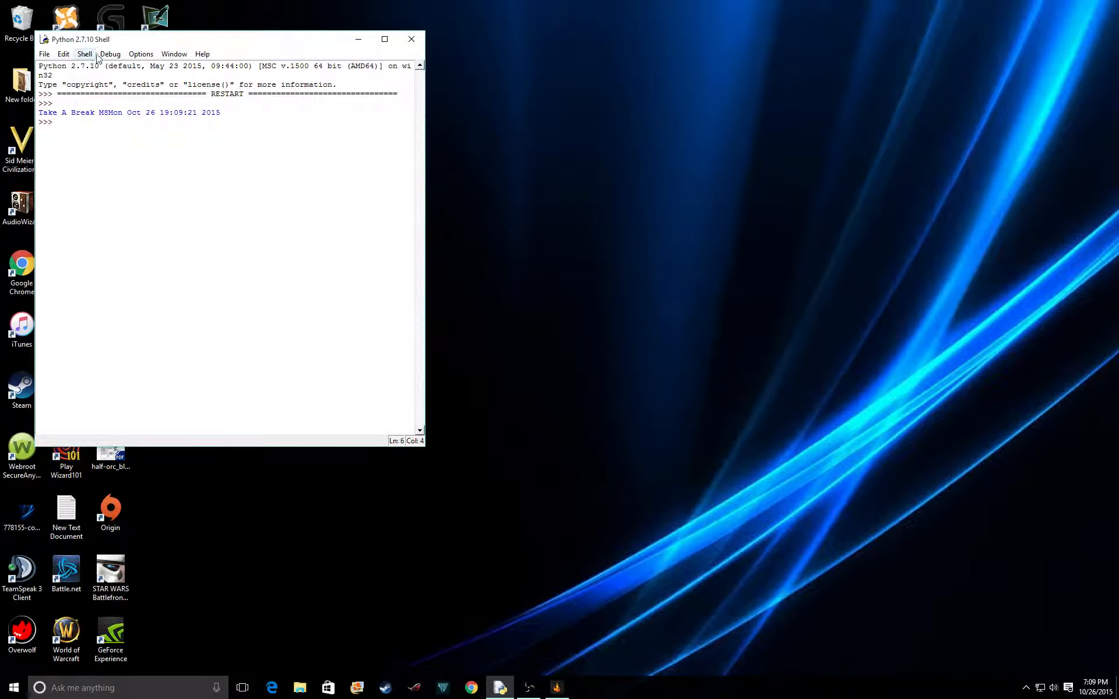
pyautogui.click(65, 55)
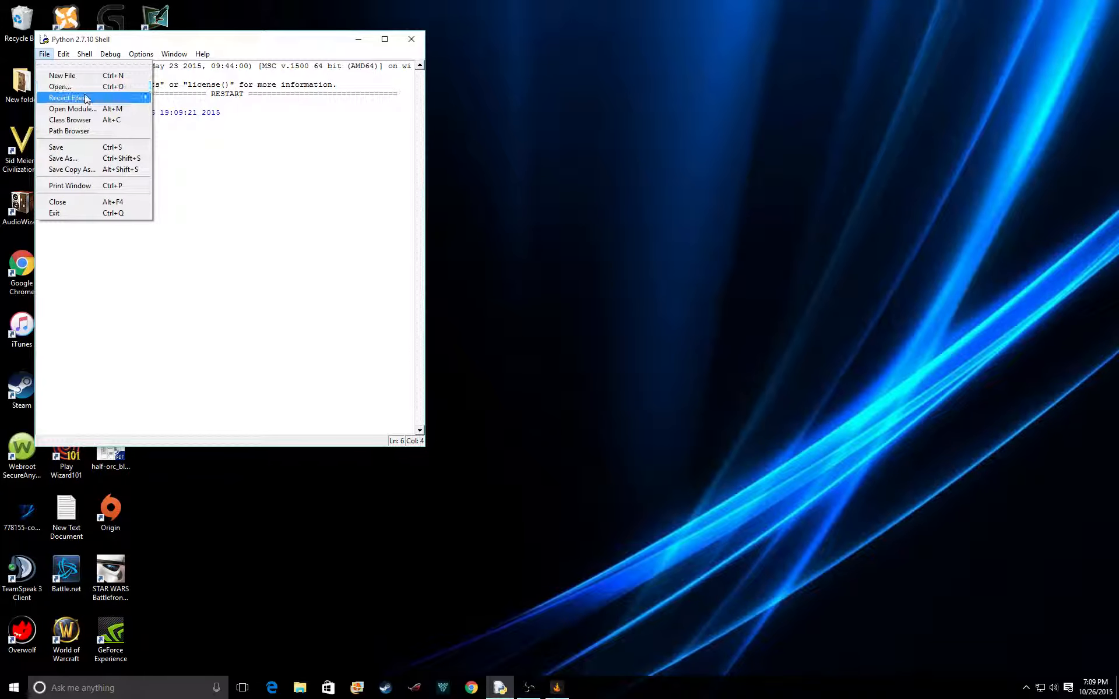
pyautogui.moveTo(70, 97)
pyautogui.click(200, 118)
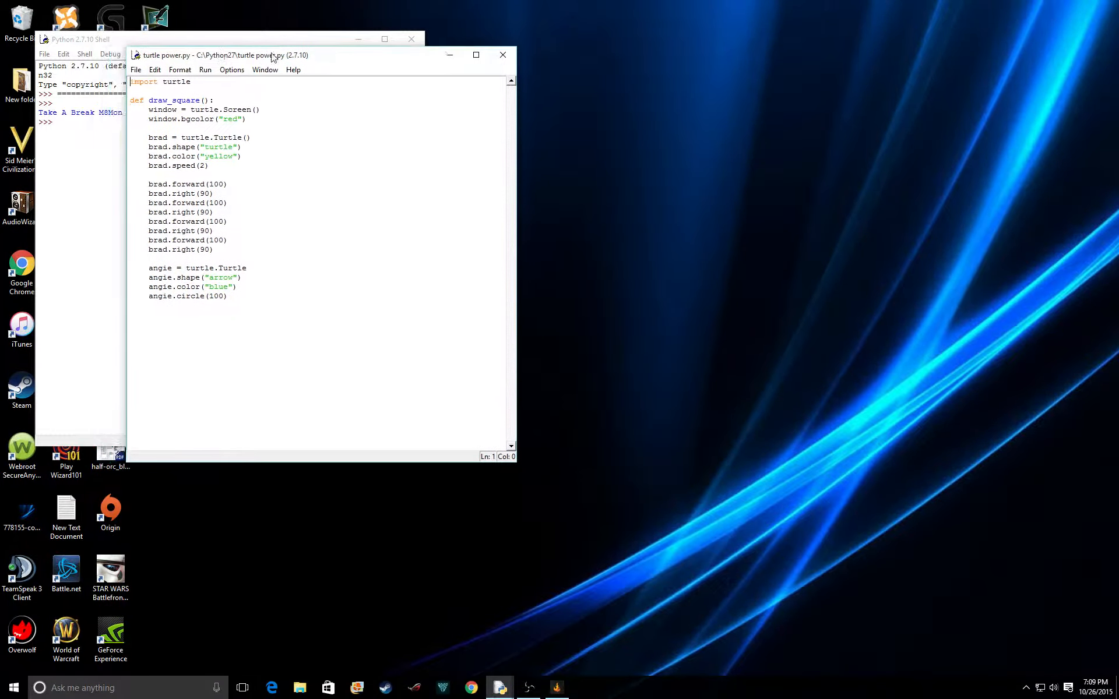
pyautogui.moveTo(172, 58); pyautogui.dragTo(289, 72)
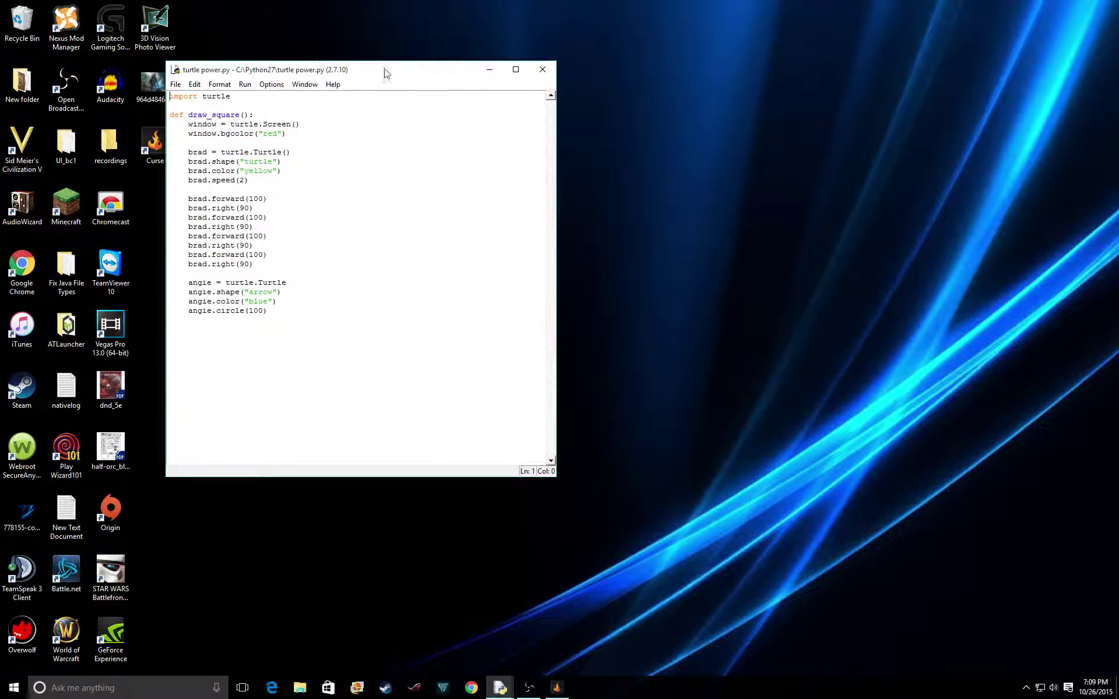
pyautogui.click(542, 68)
# Restore the Python Shell and bring up its File menu for the recent scripts.
pyautogui.click(502, 689)
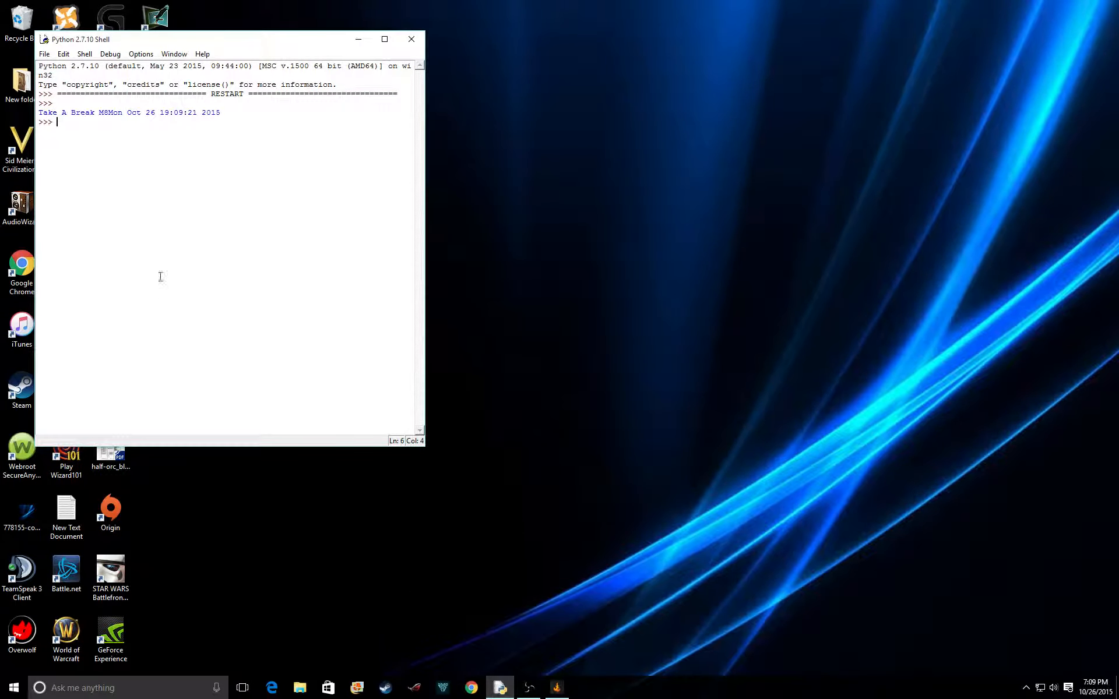
pyautogui.click(84, 54)
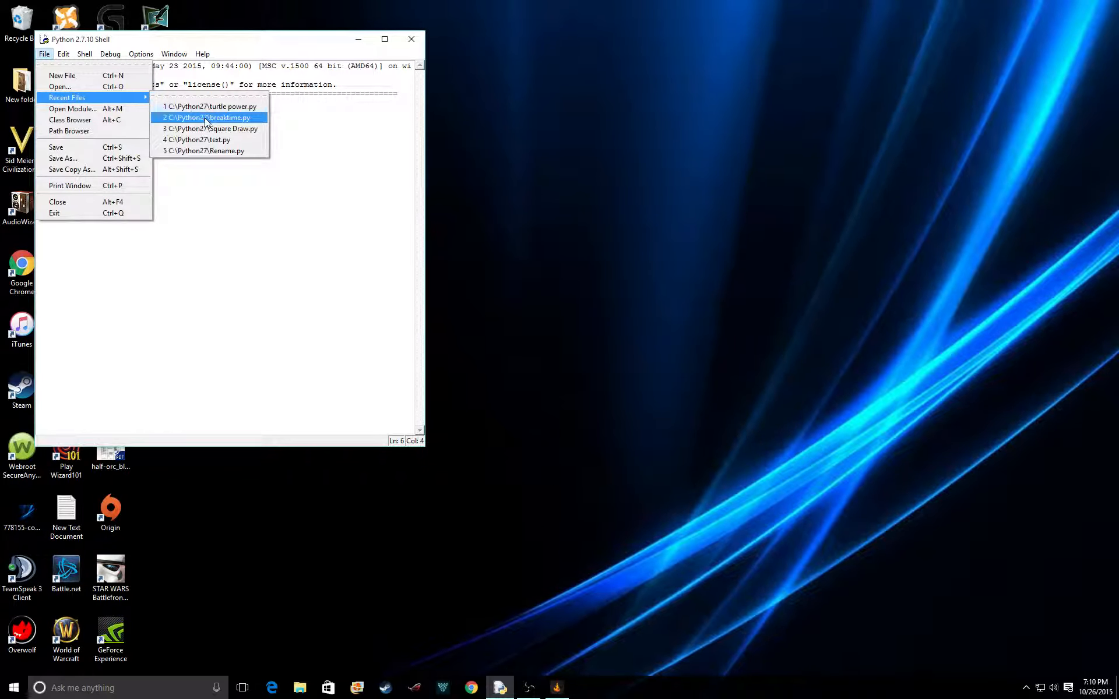
# Open Square Draw.py, run it via Run Module to draw the square, then close the turtle window.
pyautogui.moveTo(68, 97)
pyautogui.click(240, 129)
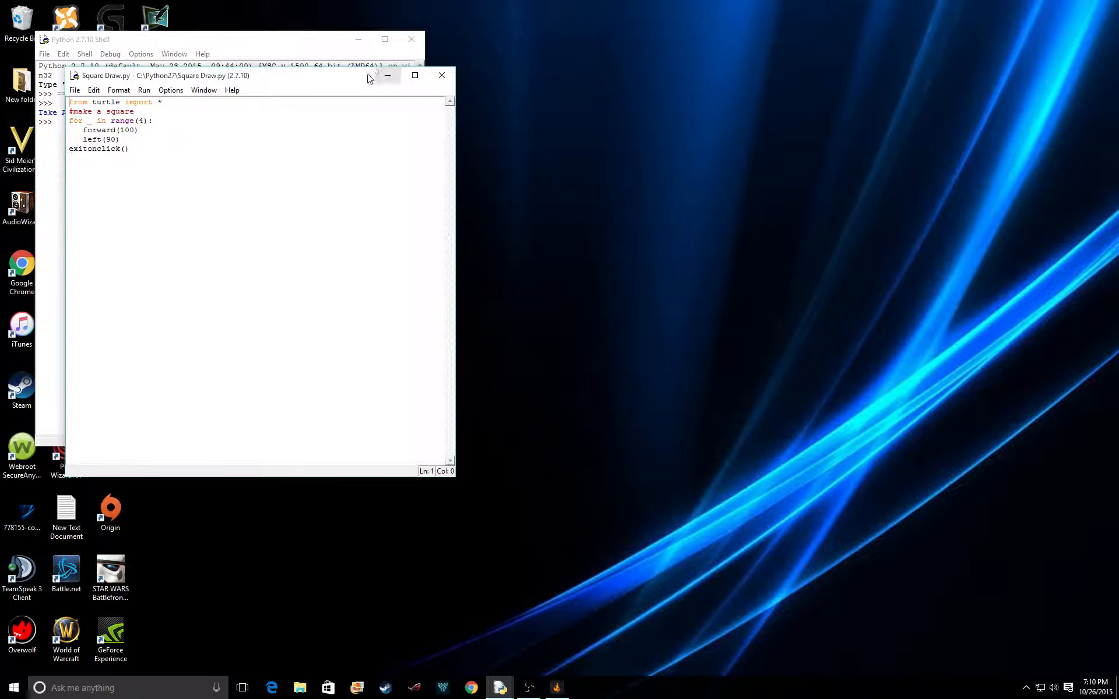
pyautogui.moveTo(412, 74); pyautogui.dragTo(676, 94)
pyautogui.click(357, 106)
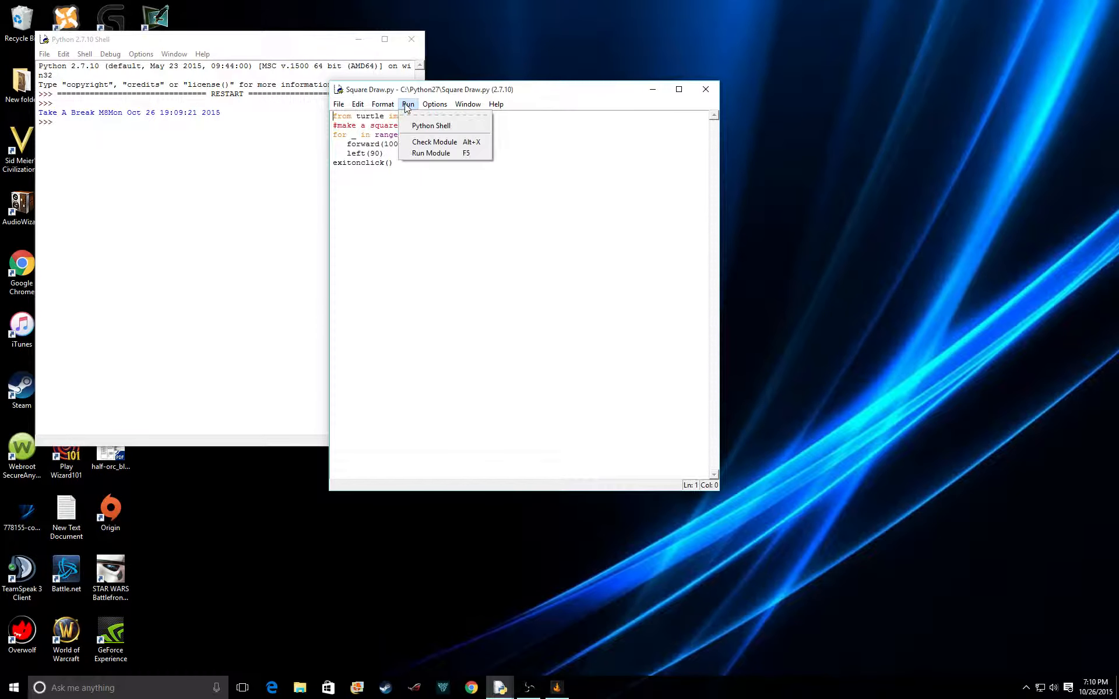
pyautogui.click(440, 154)
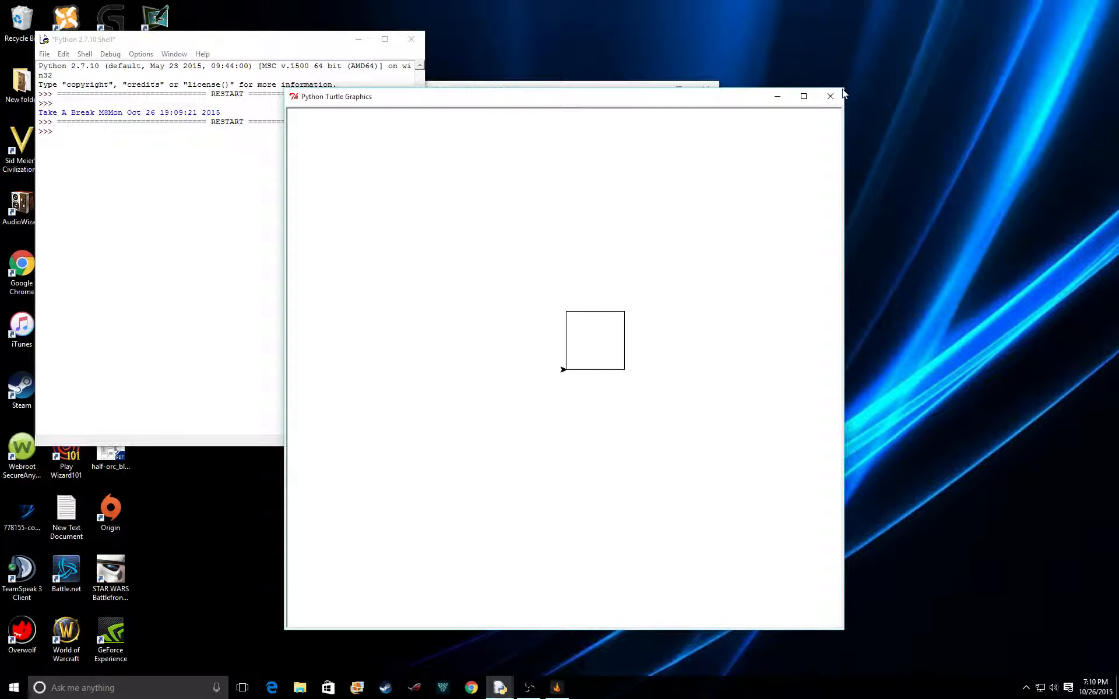
pyautogui.click(830, 97)
pyautogui.click(468, 184)
# Review the loop code, highlighting the loop count and the forward(100) and left(90) lines.
pyautogui.moveTo(419, 139); pyautogui.dragTo(403, 135)
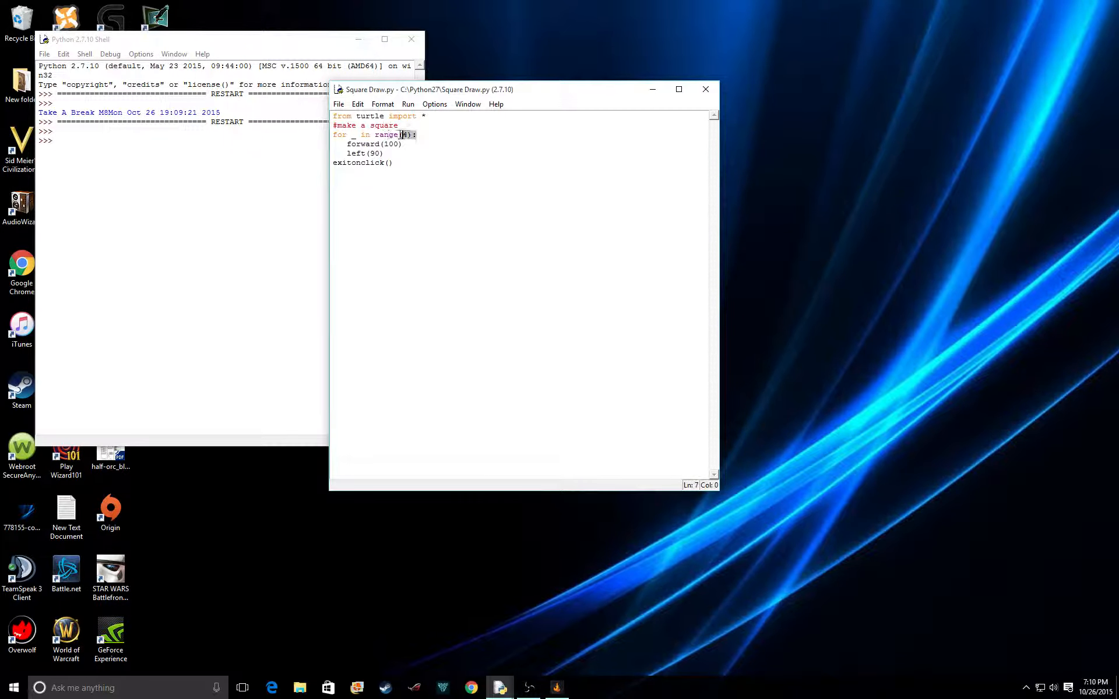
pyautogui.click(395, 163)
pyautogui.moveTo(342, 149)
pyautogui.mouseDown()
pyautogui.moveTo(407, 141)
pyautogui.moveTo(350, 147)
pyautogui.moveTo(384, 153)
pyautogui.moveTo(333, 143)
pyautogui.moveTo(391, 145)
pyautogui.mouseUp()
pyautogui.click(365, 154)
pyautogui.click(385, 153)
pyautogui.click(385, 154)
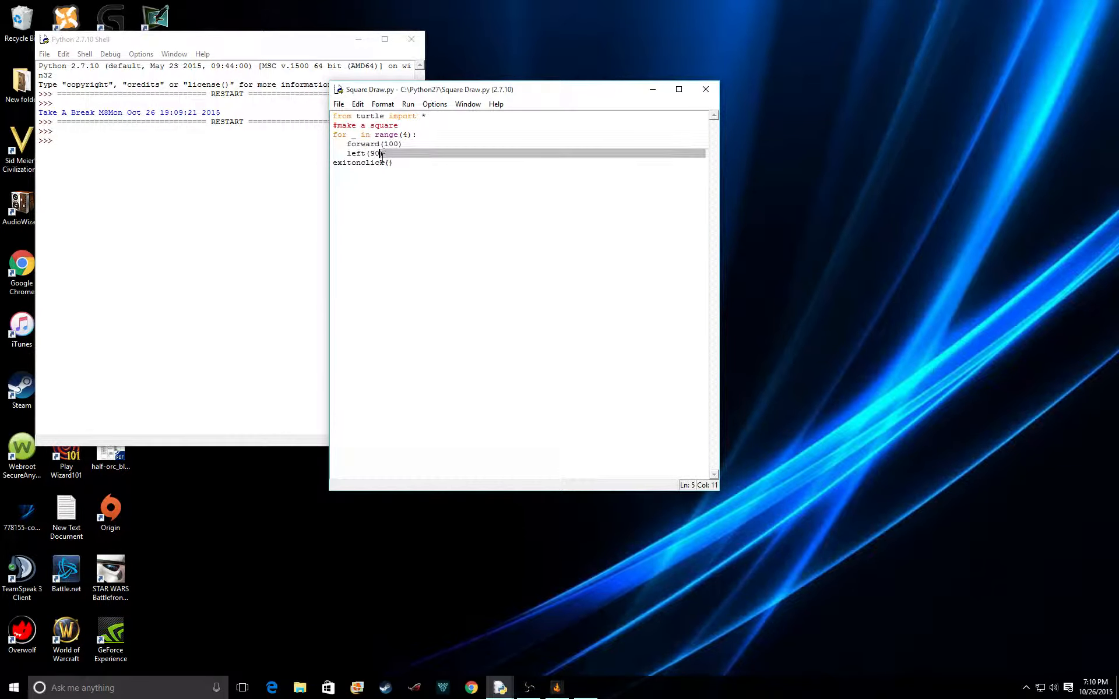
pyautogui.click(387, 145)
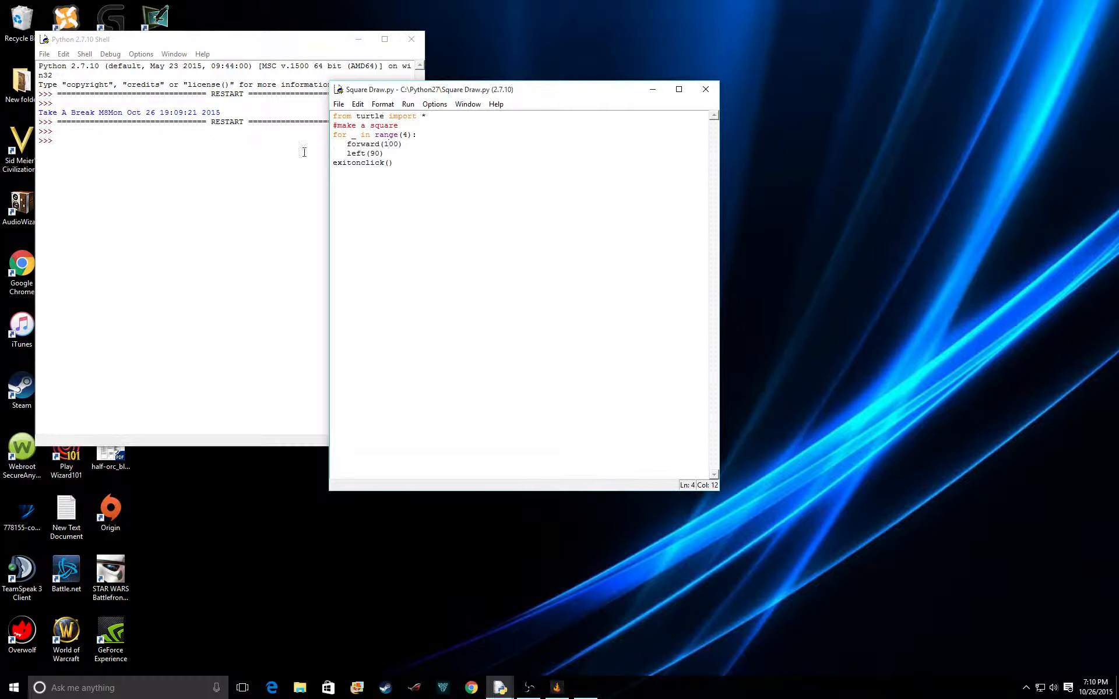
pyautogui.click(376, 176)
# Move the Square Draw editor aside and bring up the shell's File menu for Recent Files.
pyautogui.moveTo(414, 89); pyautogui.dragTo(548, 87)
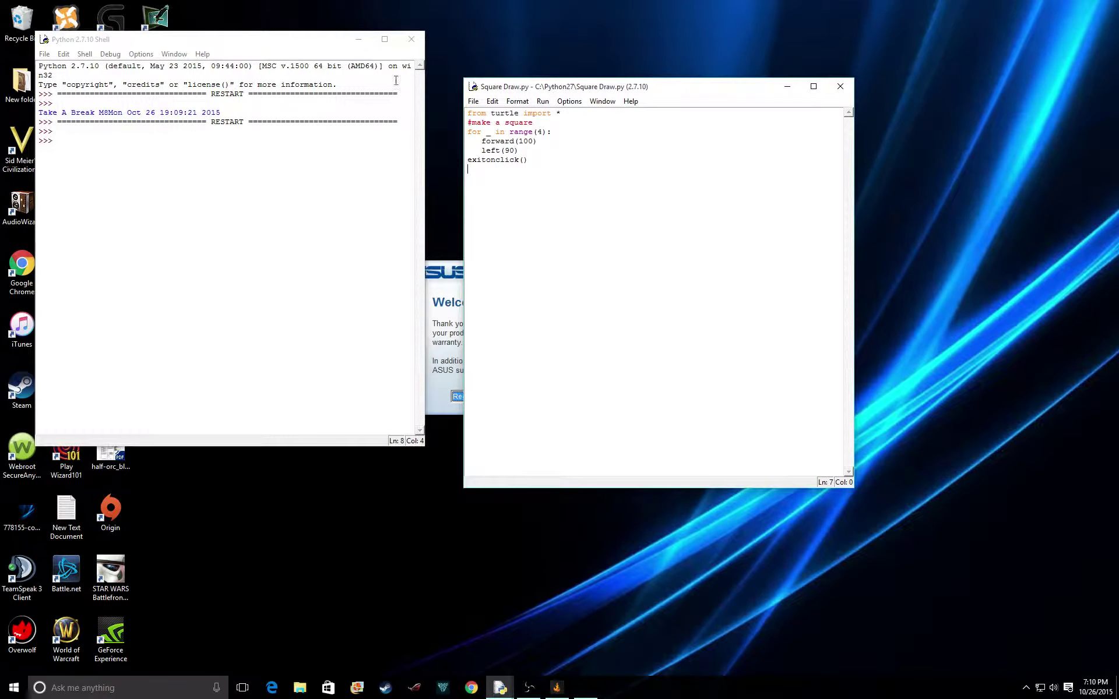
pyautogui.click(100, 50)
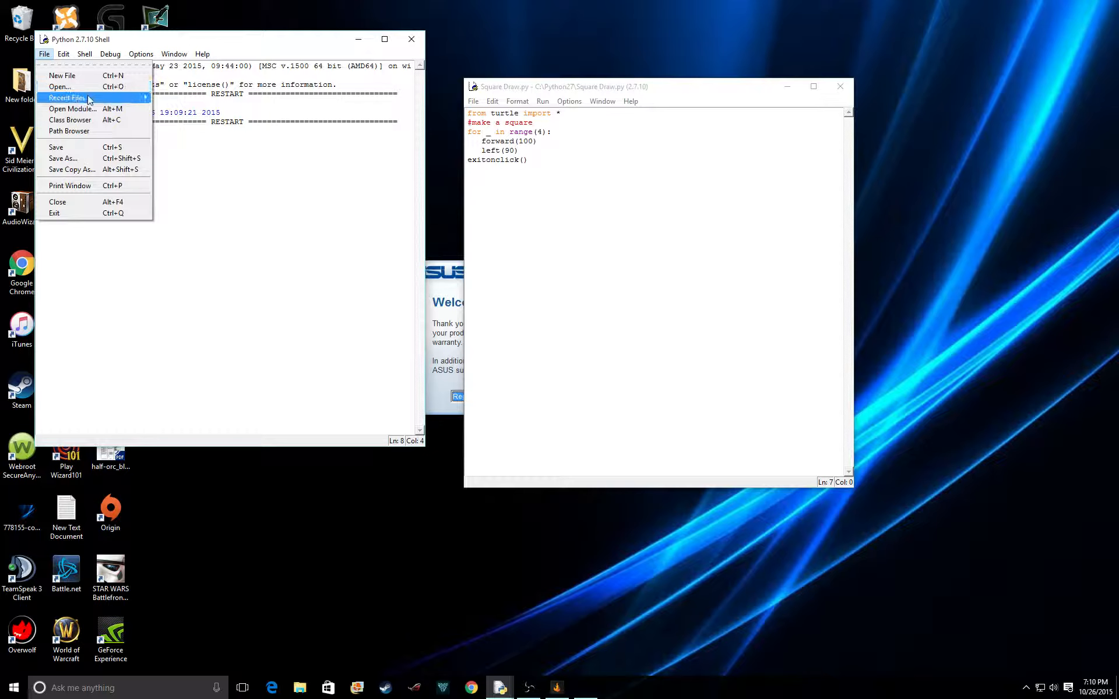
pyautogui.moveTo(79, 97)
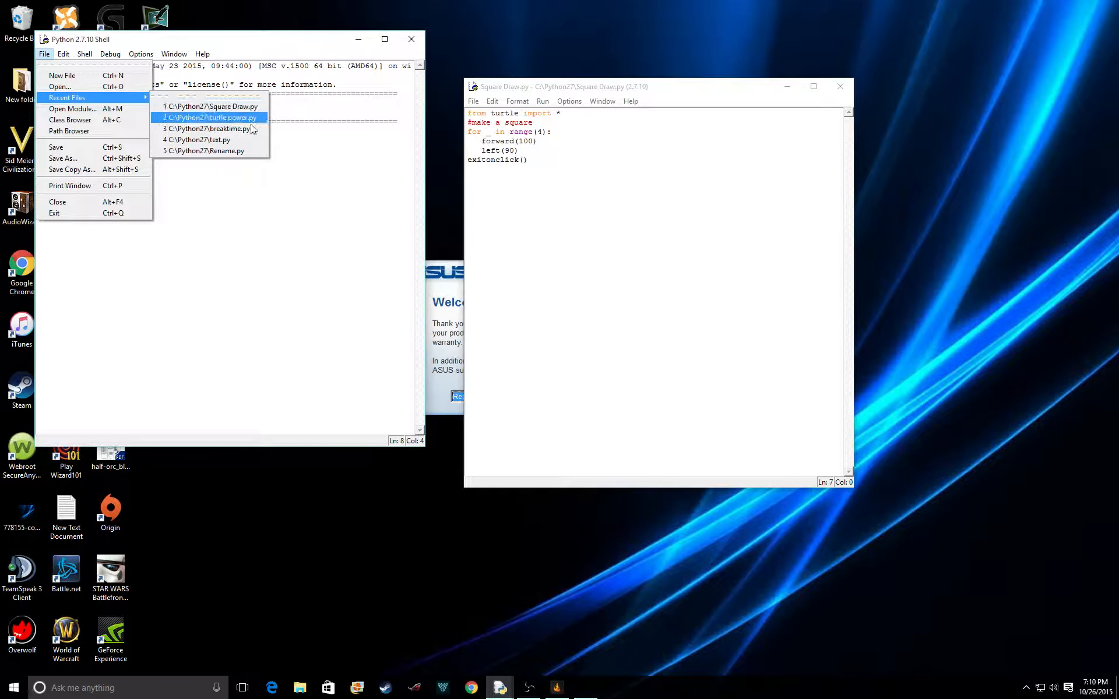
pyautogui.click(244, 140)
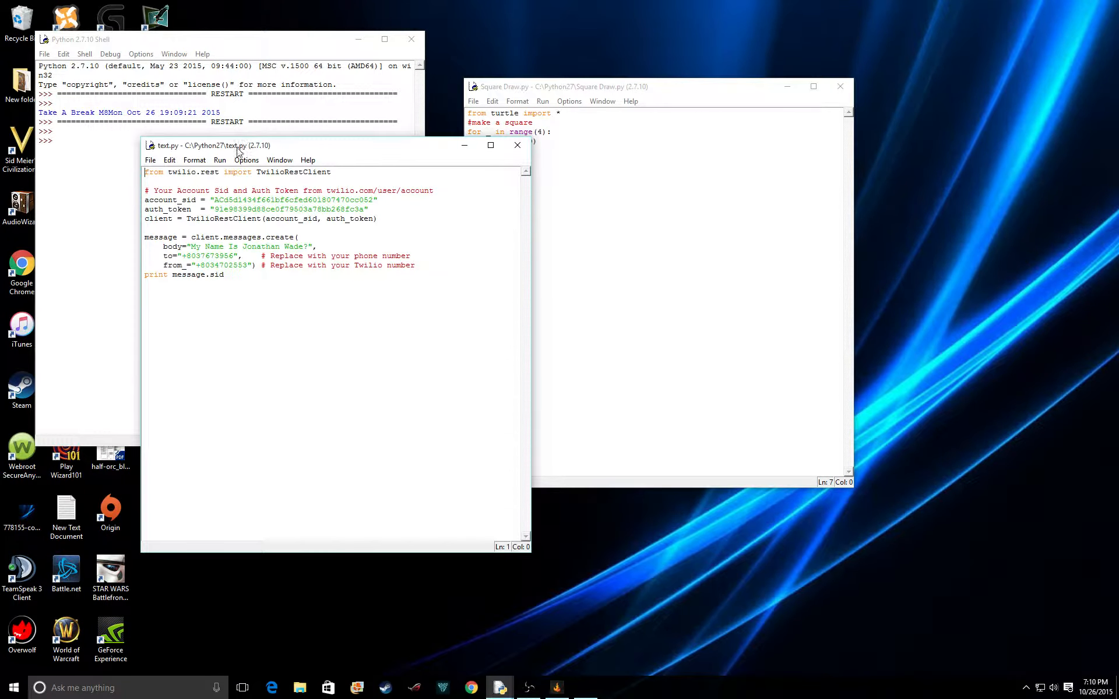
pyautogui.moveTo(237, 150); pyautogui.dragTo(314, 135)
pyautogui.moveTo(304, 276)
pyautogui.mouseDown()
pyautogui.moveTo(203, 154)
pyautogui.moveTo(297, 157)
pyautogui.mouseUp()
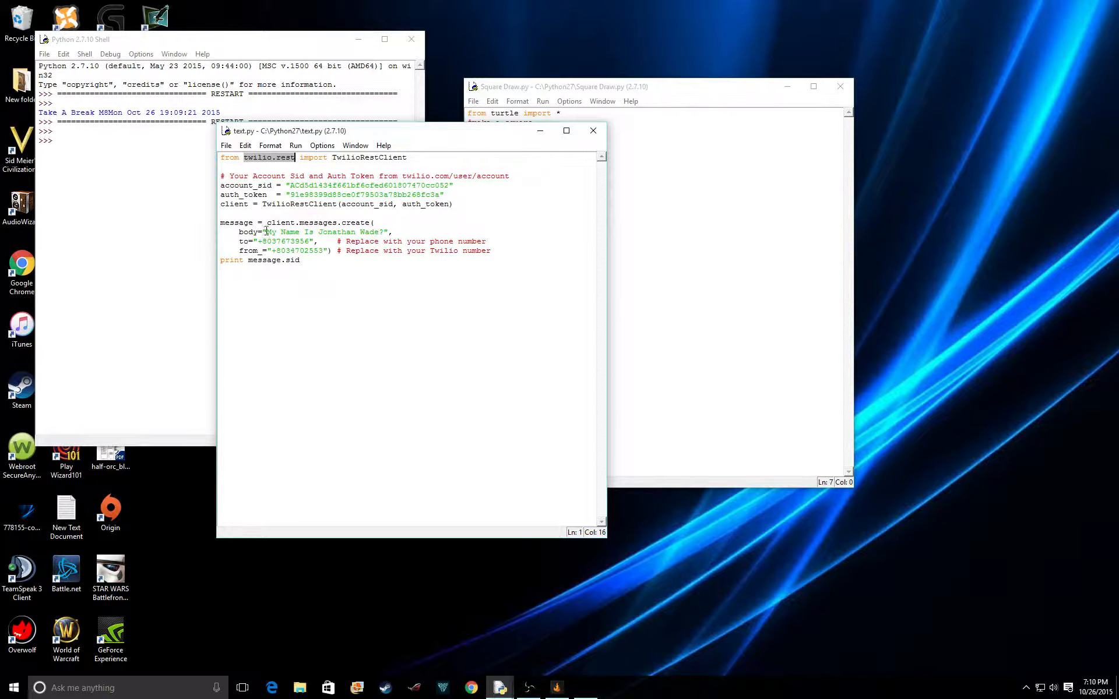
pyautogui.moveTo(265, 232); pyautogui.dragTo(379, 232)
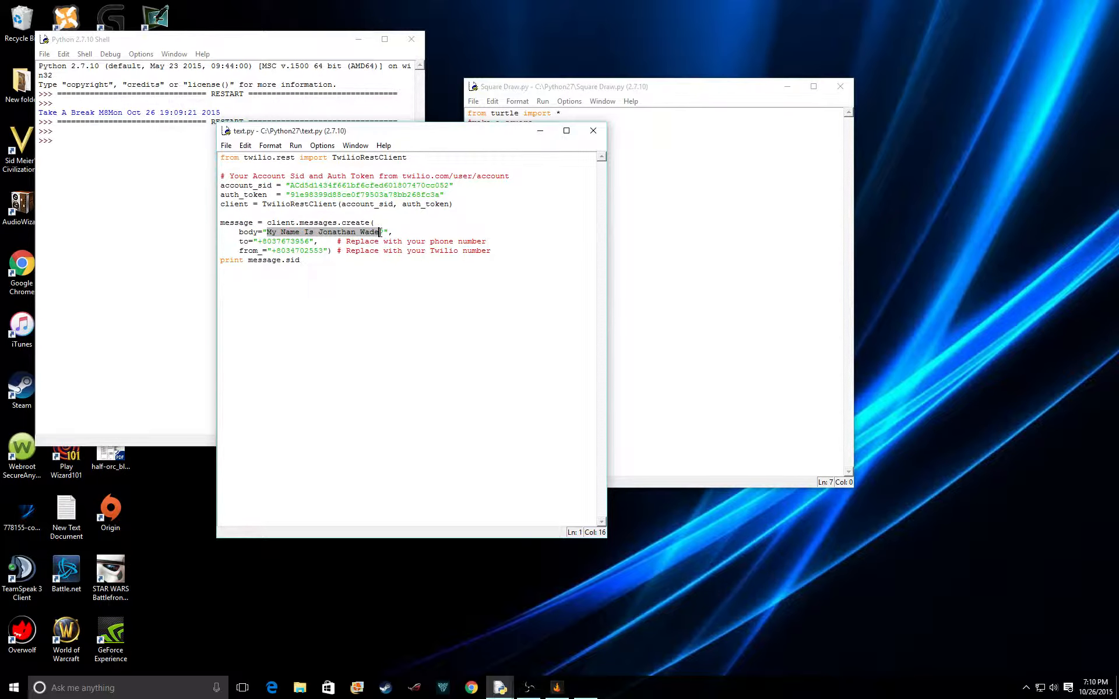
pyautogui.moveTo(292, 194); pyautogui.dragTo(447, 194)
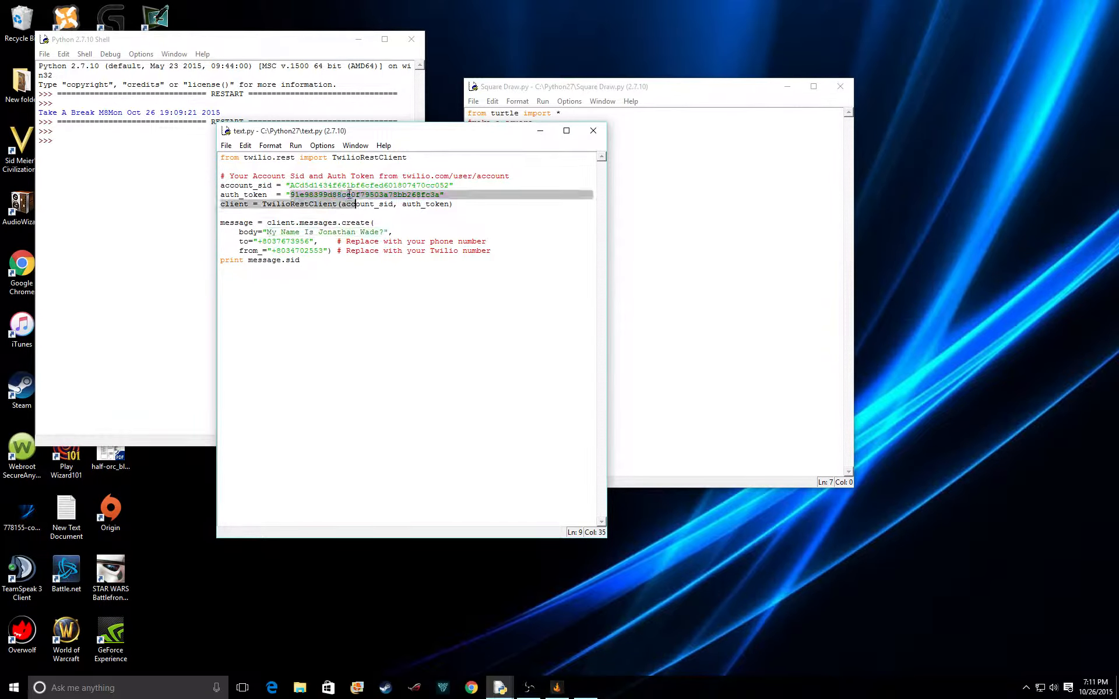
pyautogui.click(445, 194)
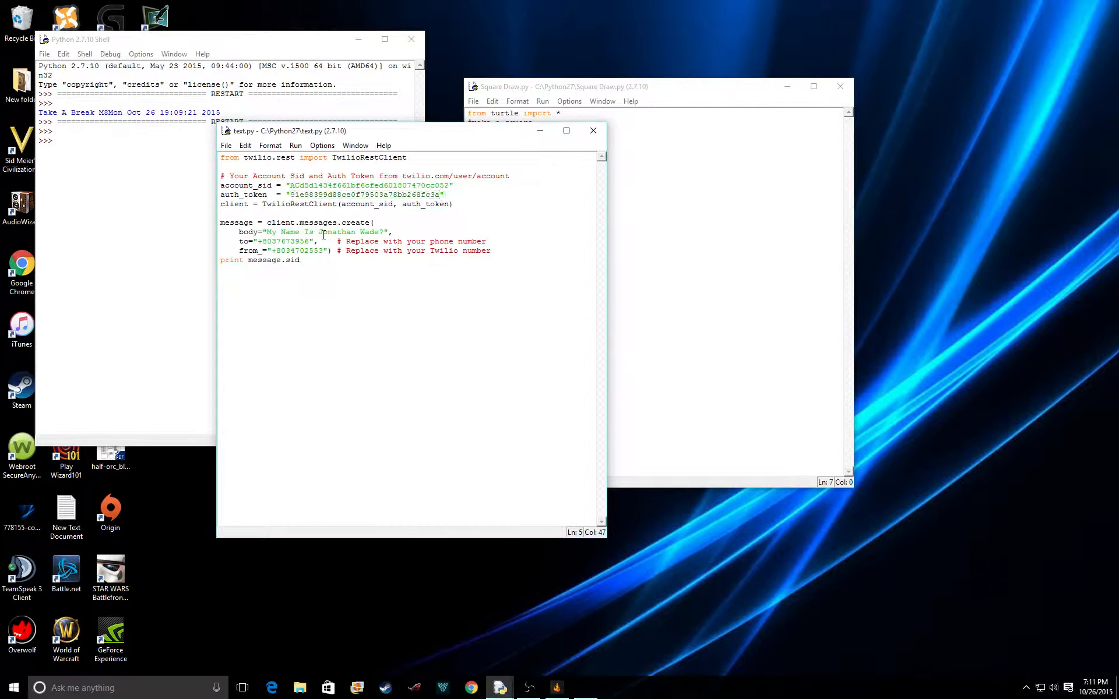
pyautogui.moveTo(276, 231); pyautogui.dragTo(378, 232)
pyautogui.click(277, 232)
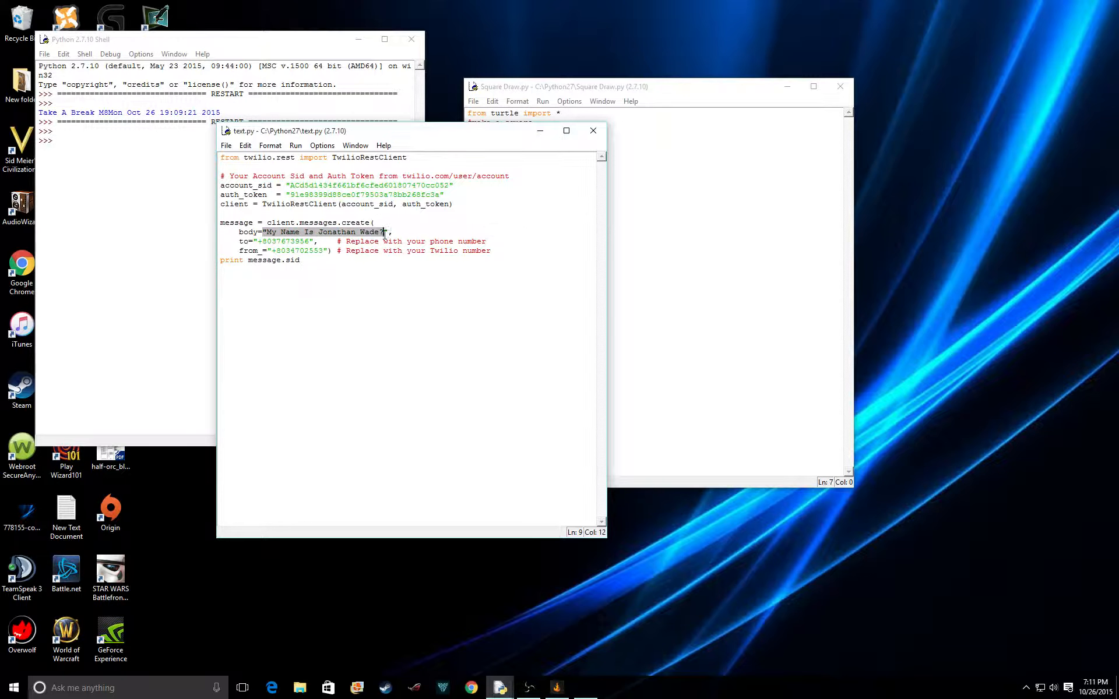
pyautogui.moveTo(285, 242); pyautogui.dragTo(442, 267)
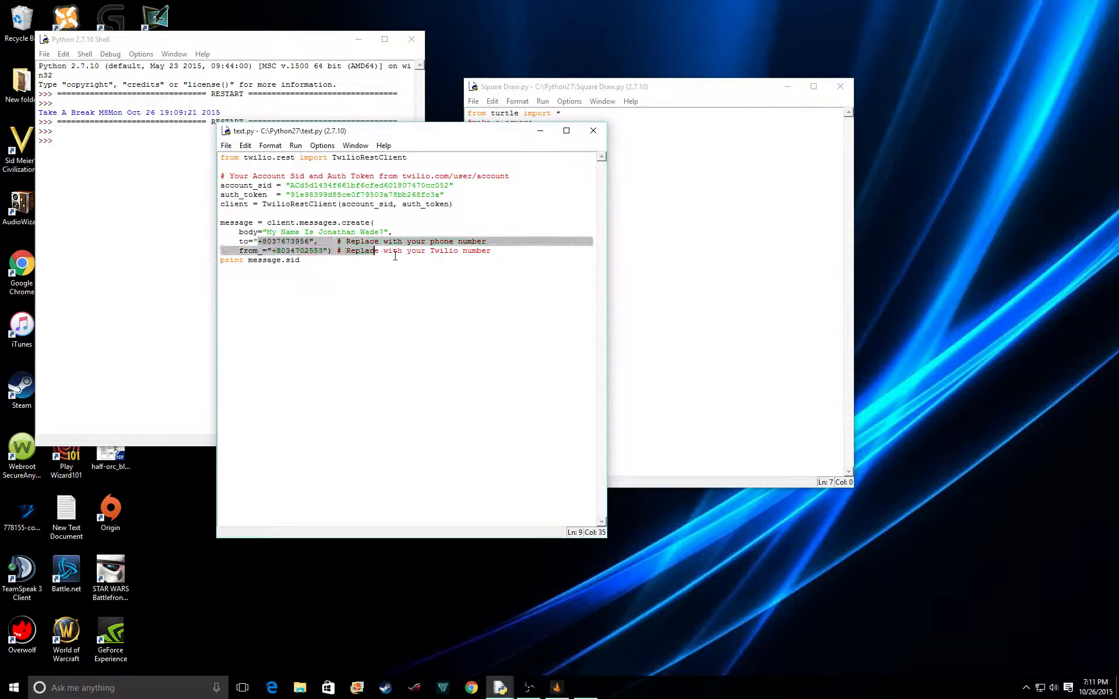
pyautogui.moveTo(211, 217); pyautogui.dragTo(190, 37)
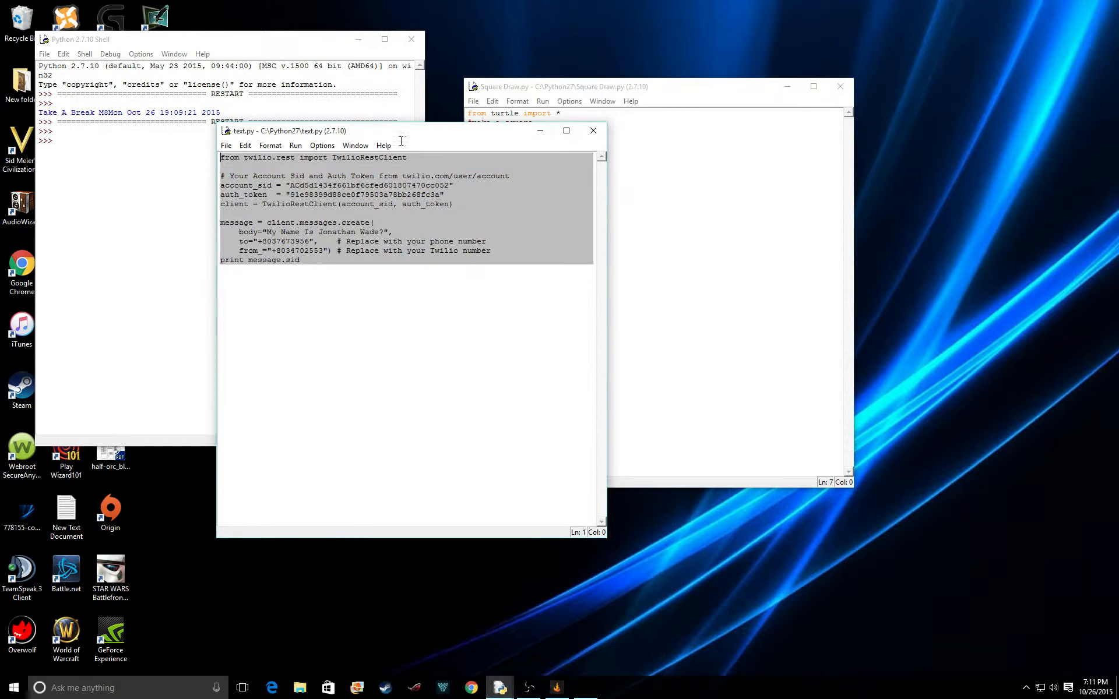
pyautogui.click(595, 132)
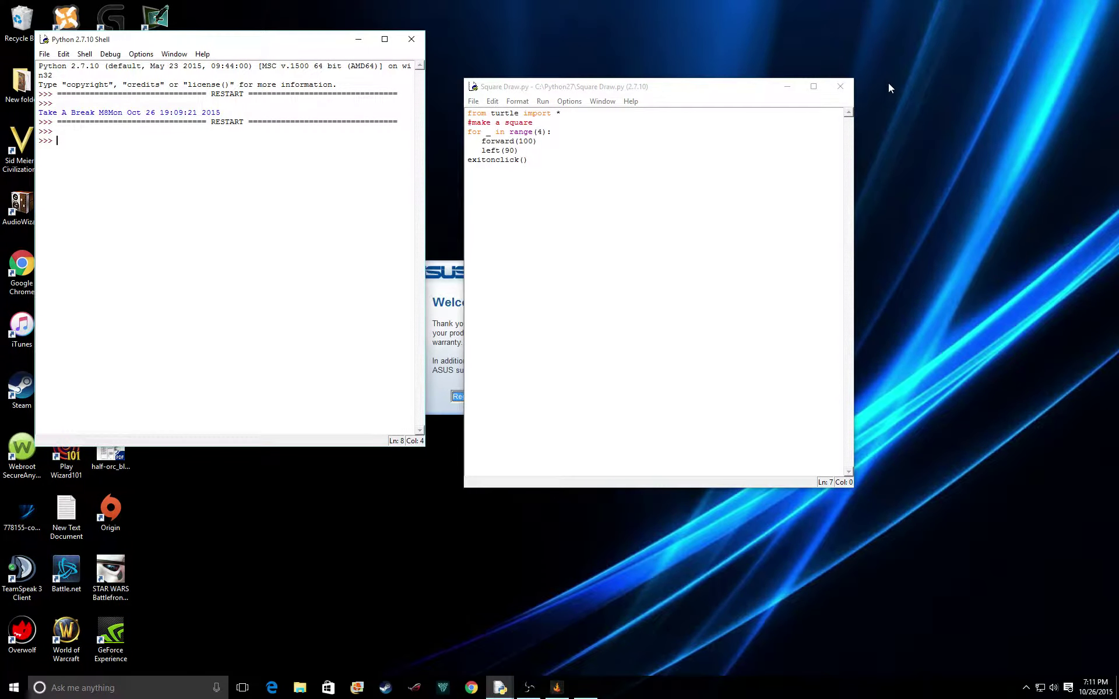
# Close the Square Draw editor, the Python Shell and the ASUS registration dialog.
pyautogui.click(841, 86)
pyautogui.click(412, 40)
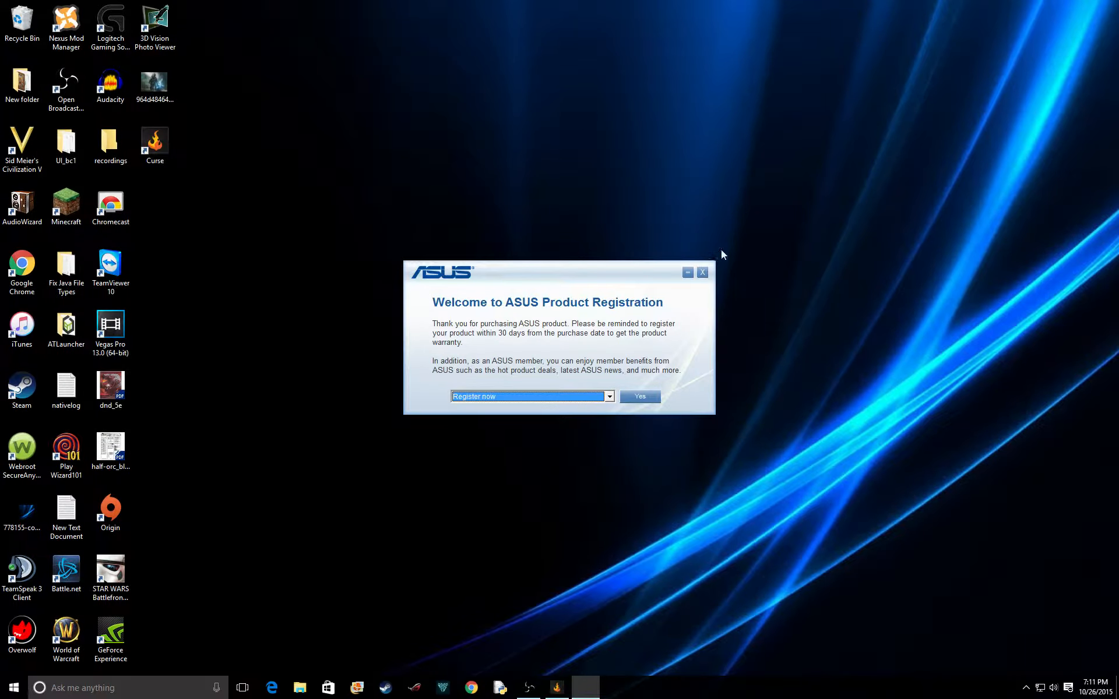
pyautogui.click(702, 272)
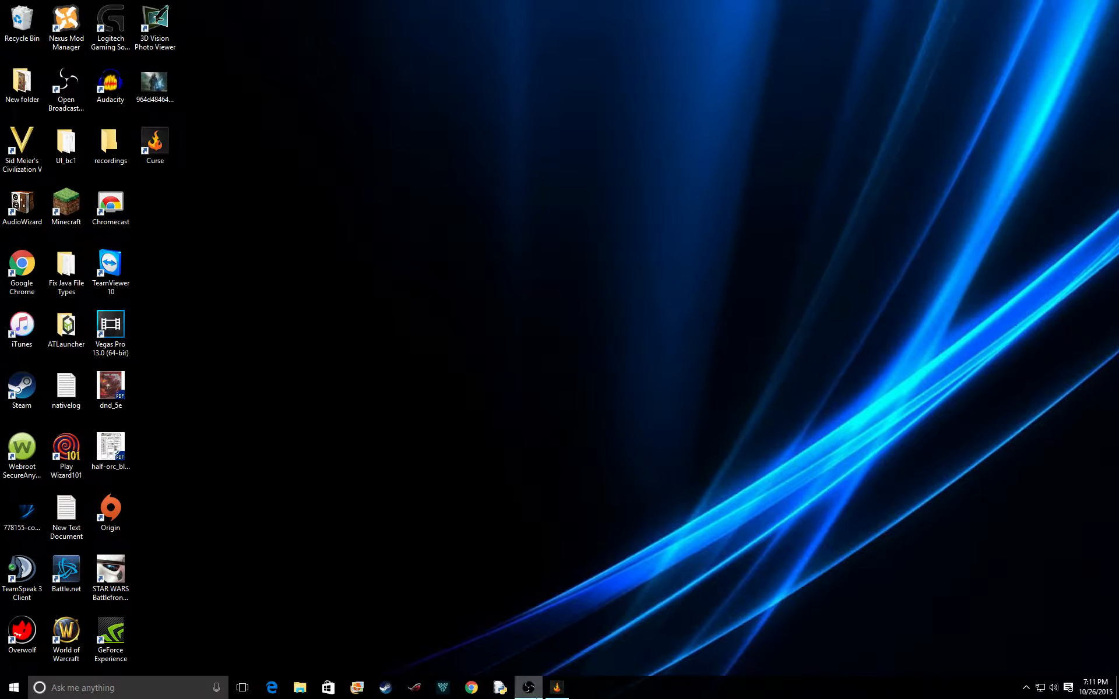
# Dismiss the Curse taskbar list and bring the OBS recording window back to the front.
pyautogui.rightClick(556, 687)
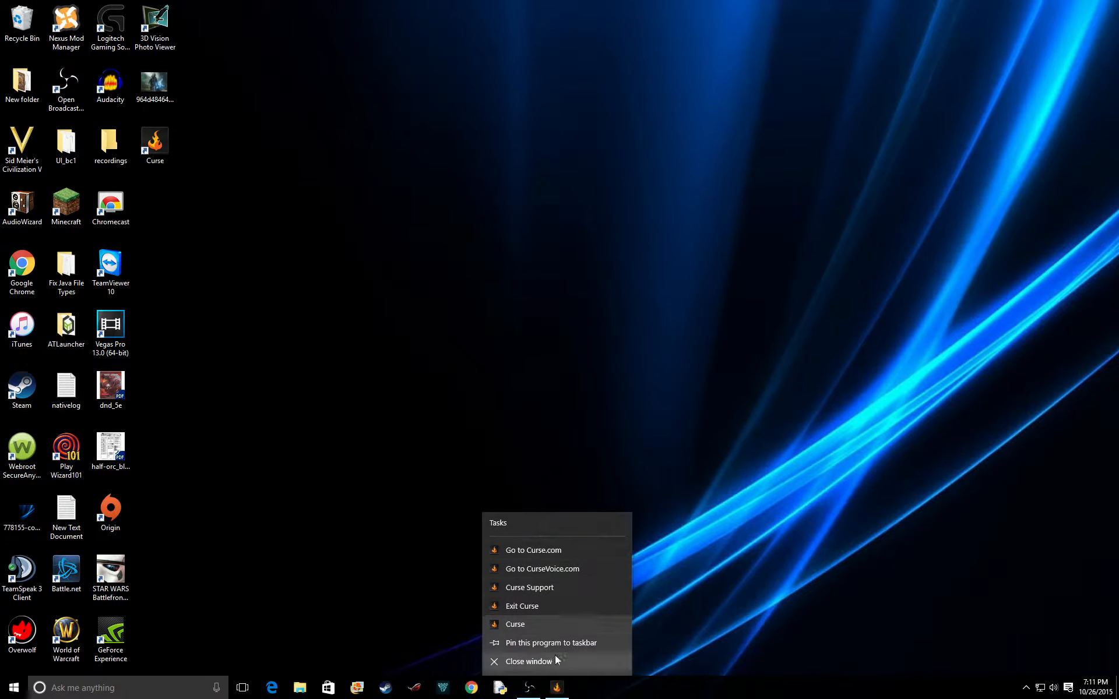
pyautogui.click(555, 662)
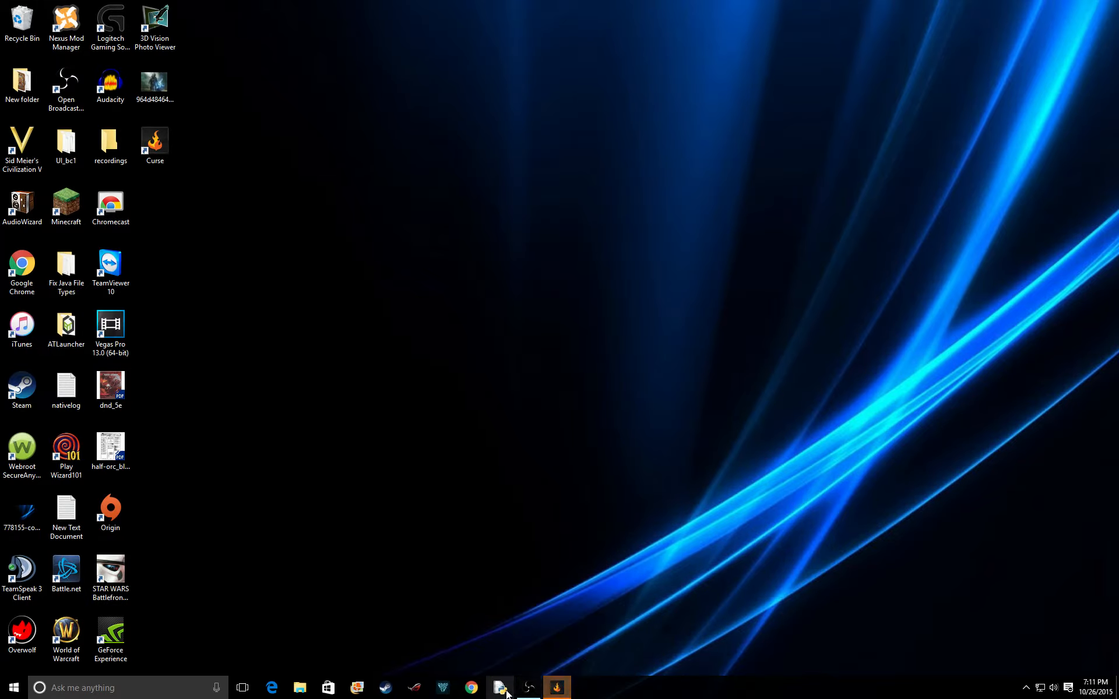
pyautogui.click(528, 687)
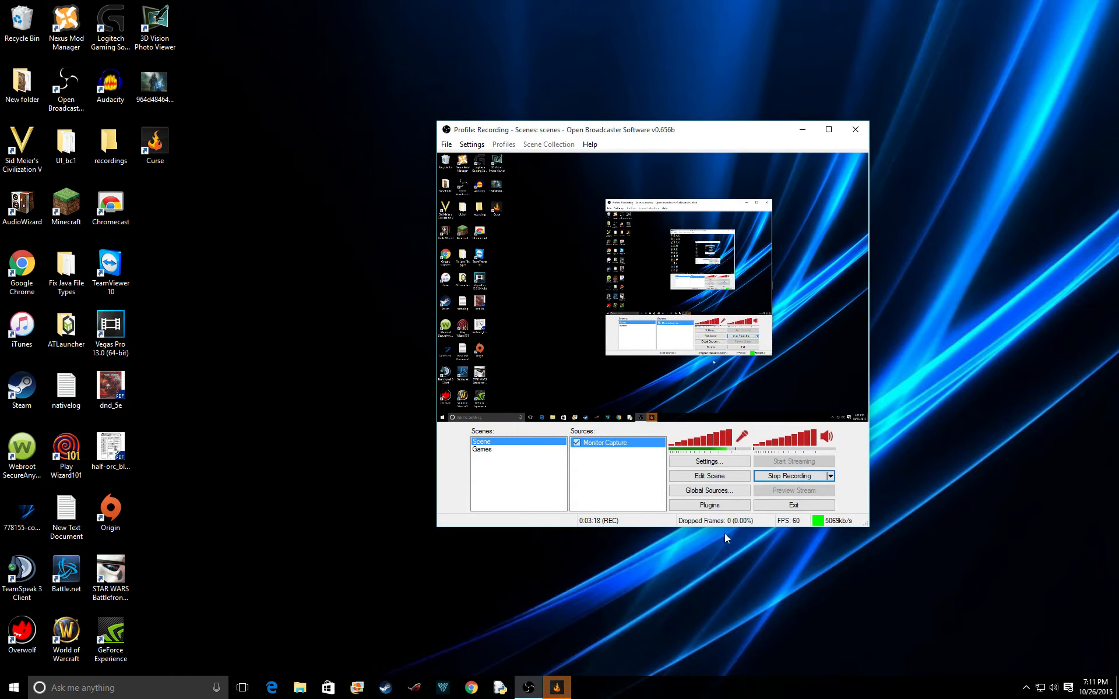